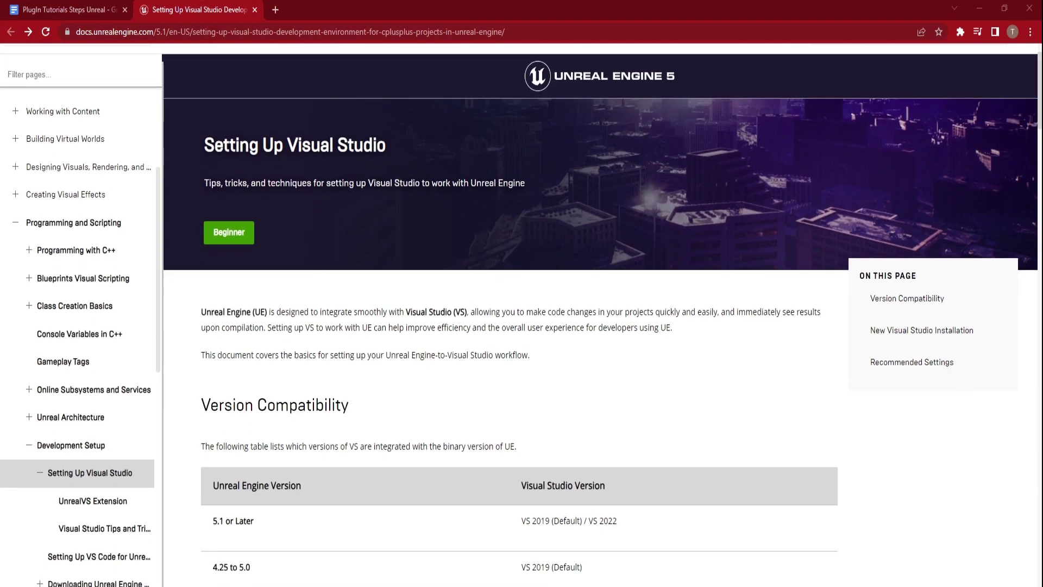
# Step: Scroll the Setting Up Visual Studio page down to the UE/VS Version Compatibility table
pyautogui.scroll(-1, 519, 315)
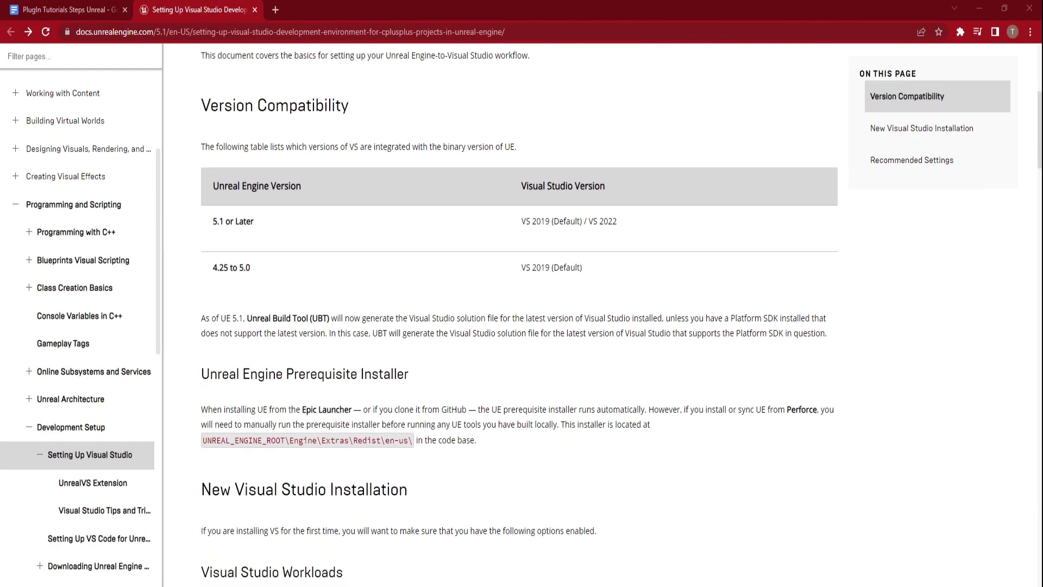
pyautogui.scroll(-6, 519, 315)
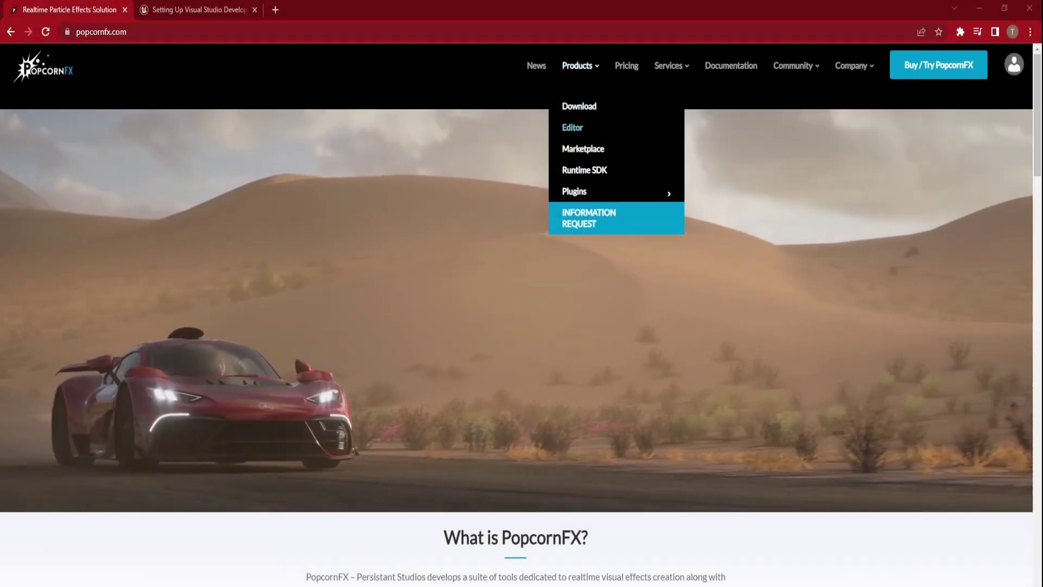
# Step: Open the PopcornFX Unreal Engine plugin page via Products > Plugins and scroll to its LTS downloads
pyautogui.moveTo(619, 197)
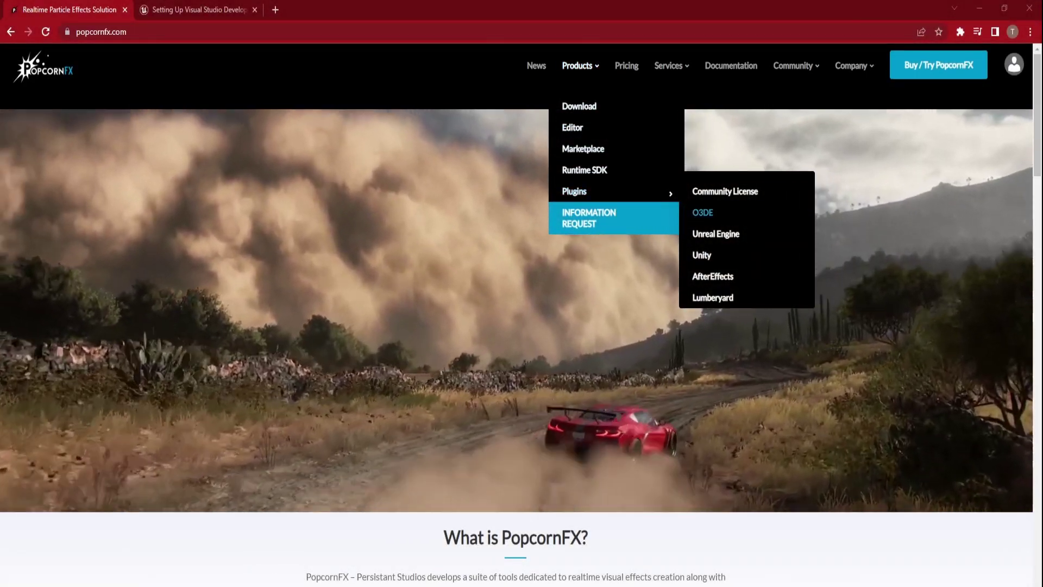
pyautogui.click(715, 234)
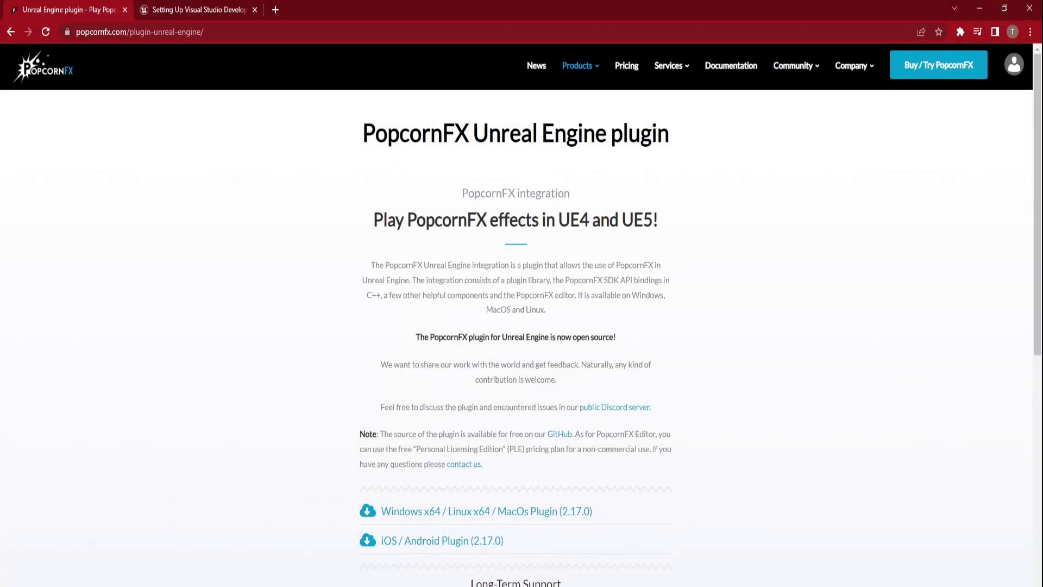
pyautogui.scroll(-3, 517, 326)
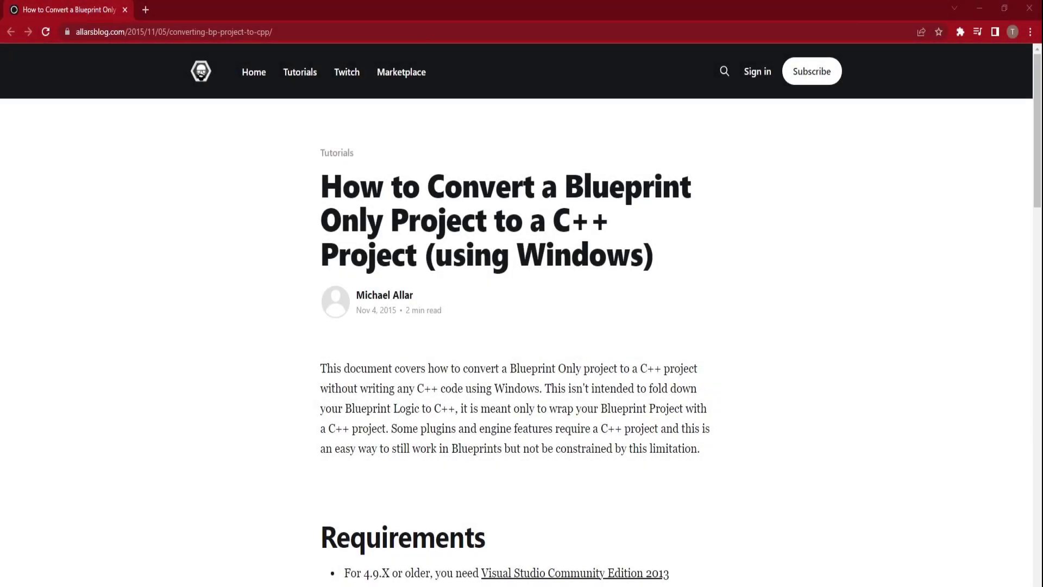
# Step: Scroll the Blueprint-to-C++ conversion article down to its Requirements list
pyautogui.scroll(-7, 521, 313)
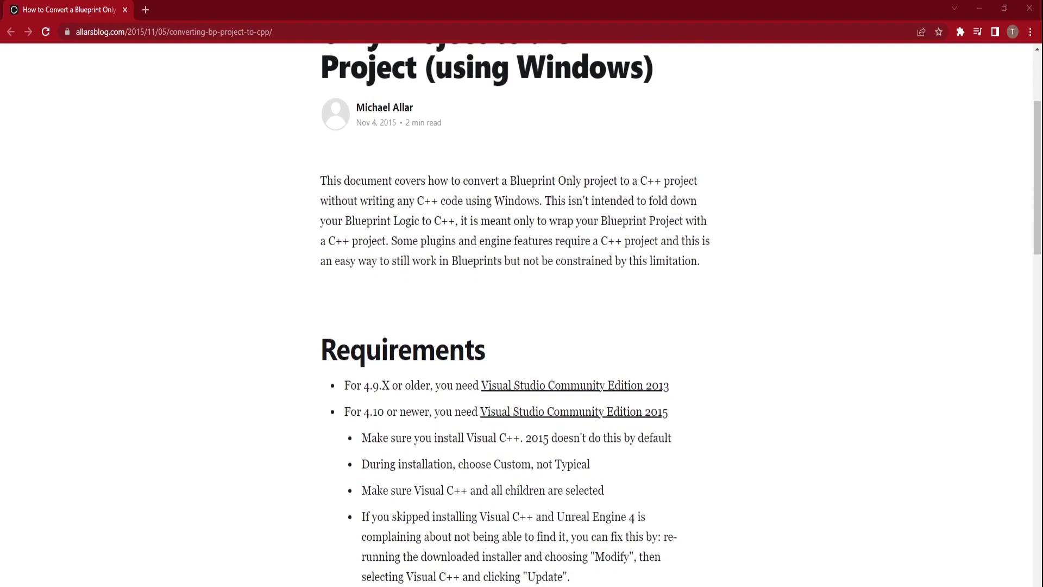
pyautogui.scroll(-6, 521, 313)
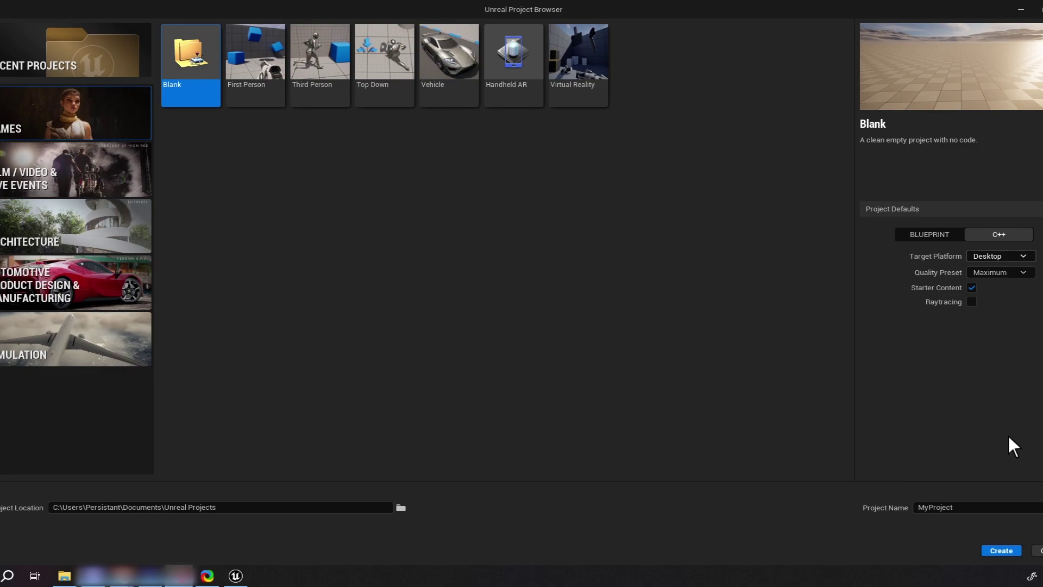
# Step: Create the Blank C++ project, add a Plugins folder to MyProject, and paste the PopcornFX plugin into it
pyautogui.click(1005, 553)
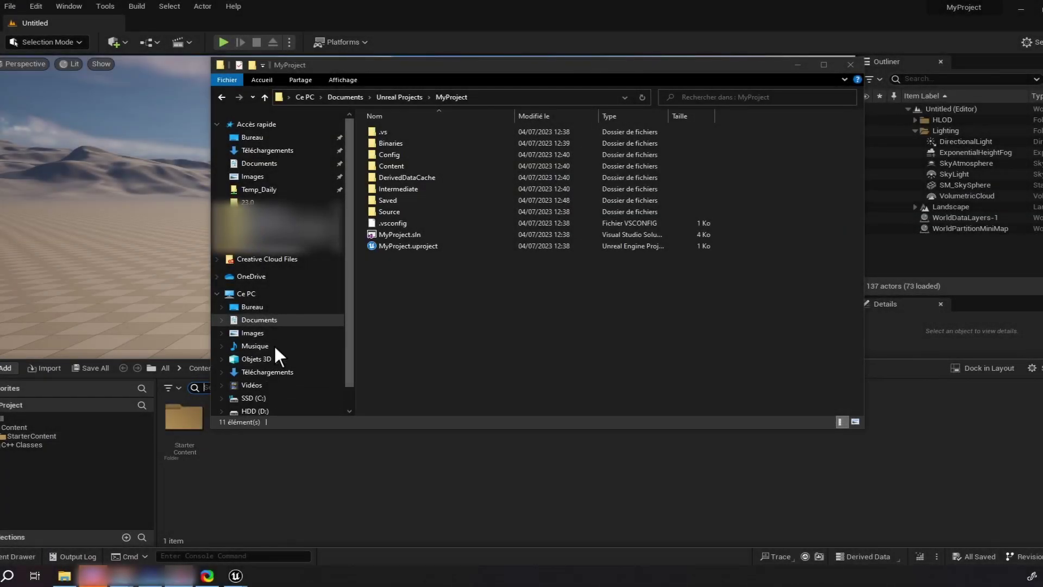
pyautogui.click(253, 66)
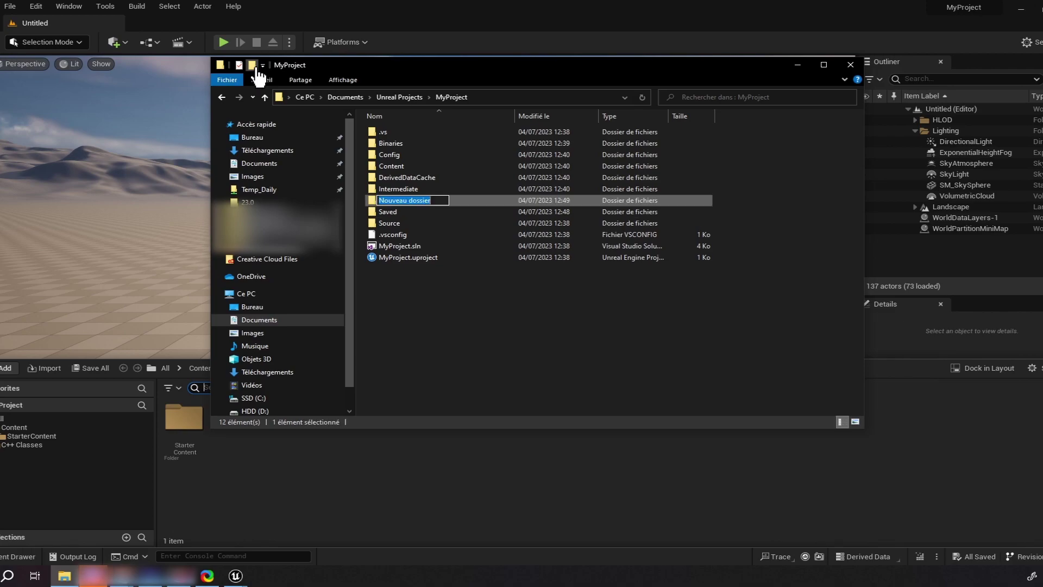
pyautogui.write('Plugins')
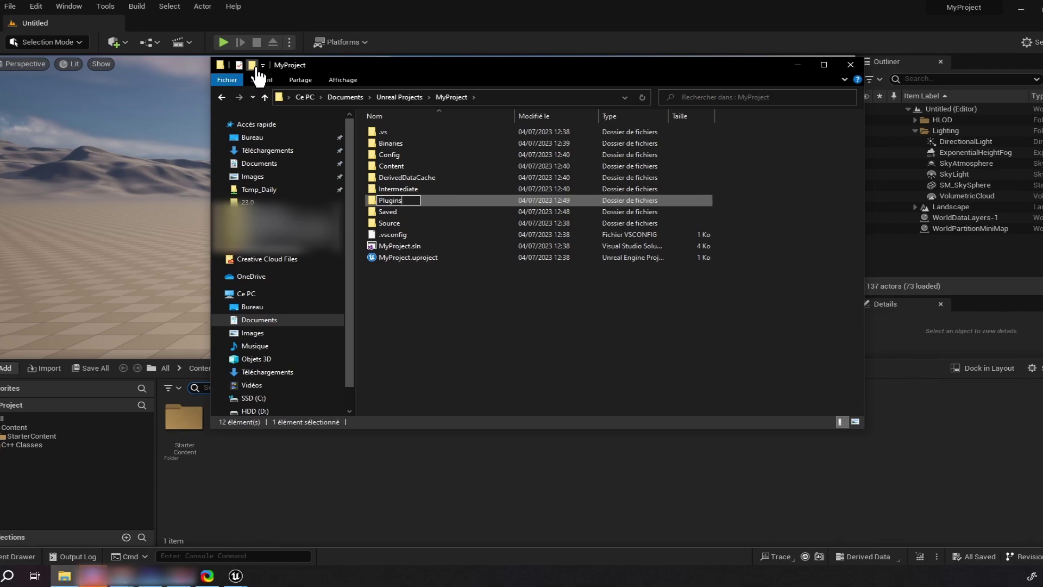
pyautogui.press('Return')
pyautogui.doubleClick(386, 200)
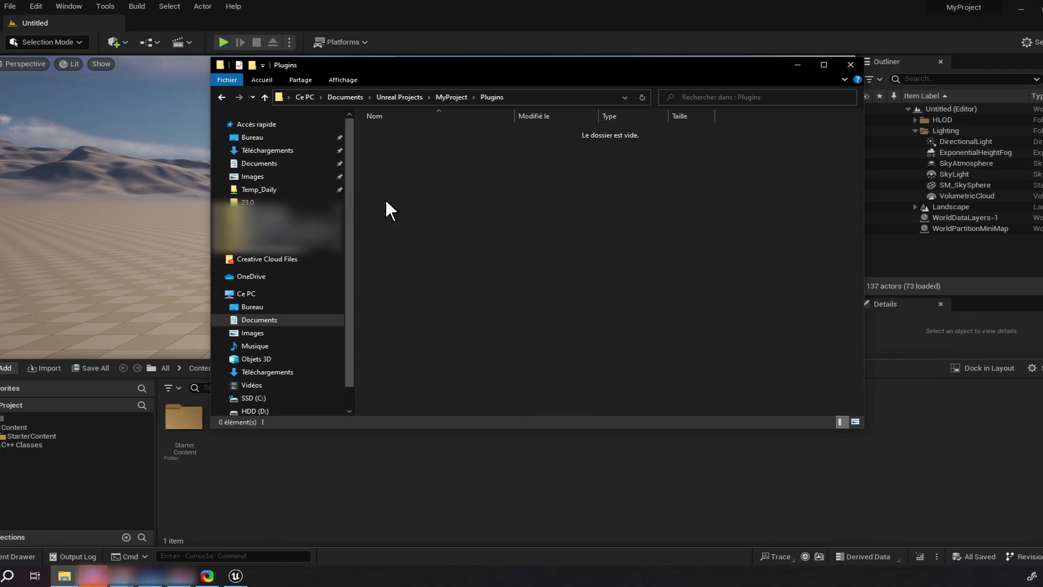
pyautogui.hotkey('ctrl', 'v')
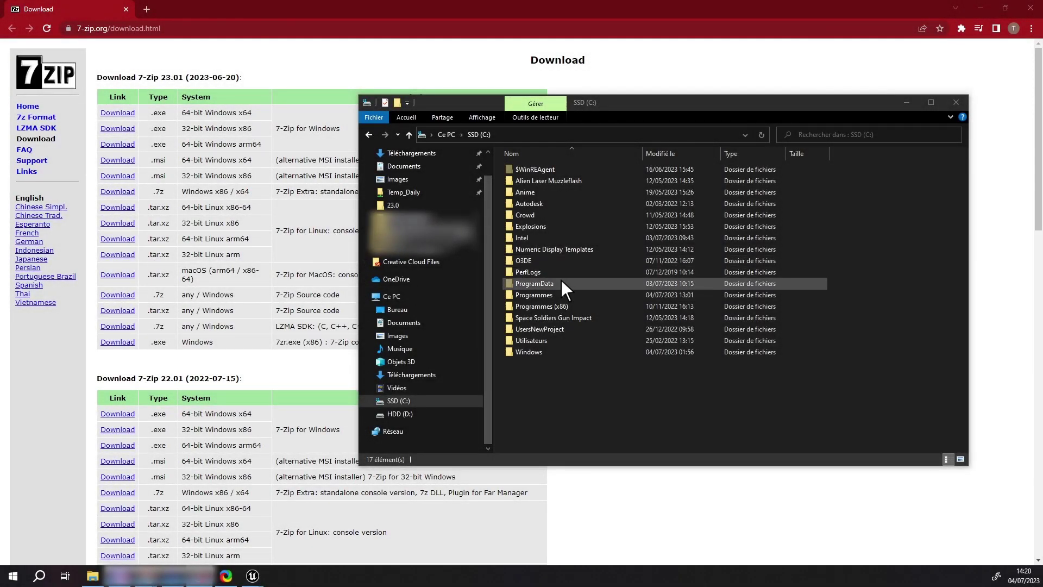
# Step: Open the 7-Zip folder under Programmes, then Windows advanced system settings via Start > Système
pyautogui.doubleClick(544, 294)
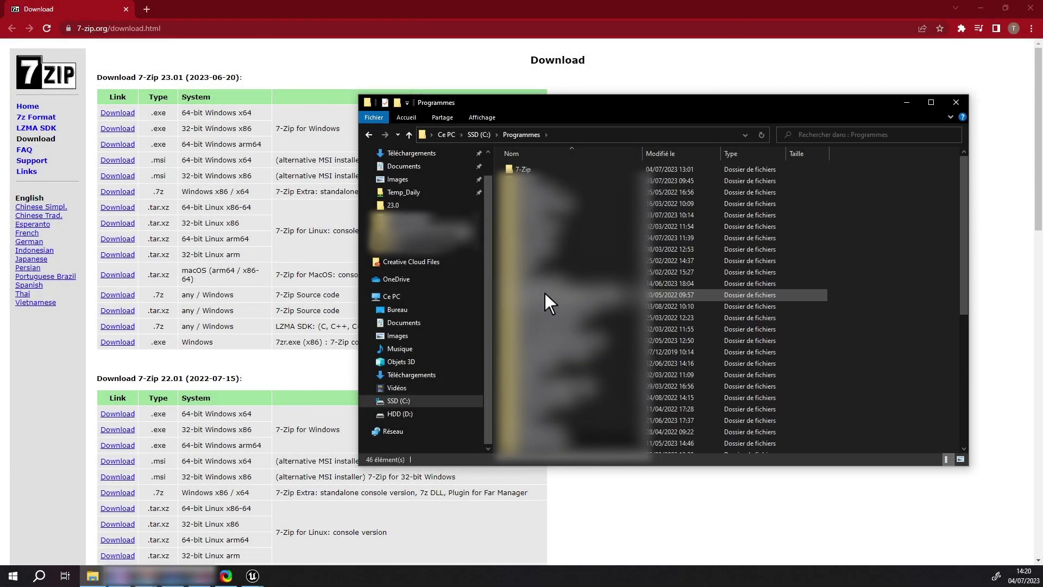
pyautogui.doubleClick(541, 169)
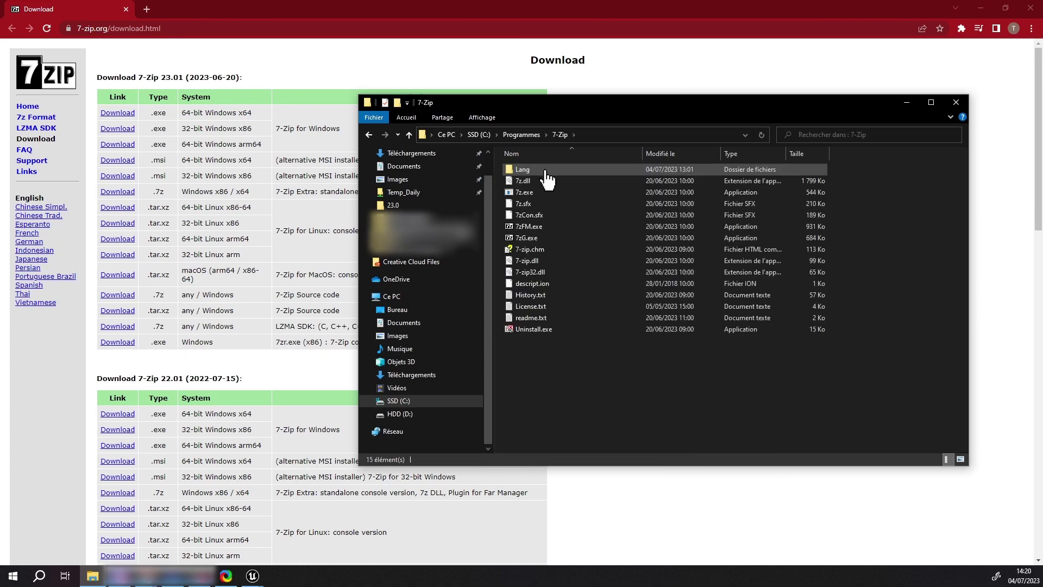
pyautogui.rightClick(22, 576)
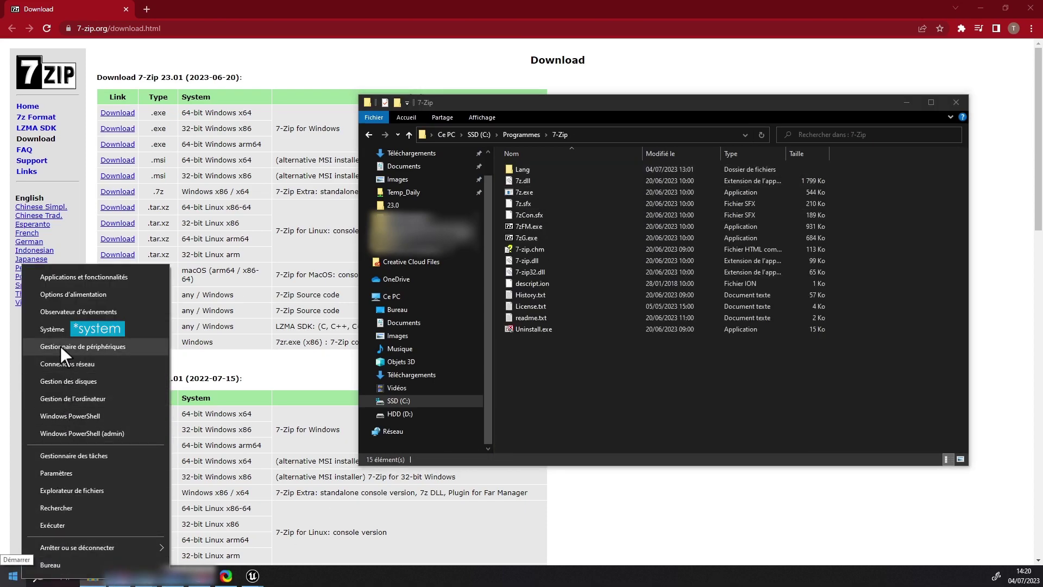
pyautogui.click(57, 329)
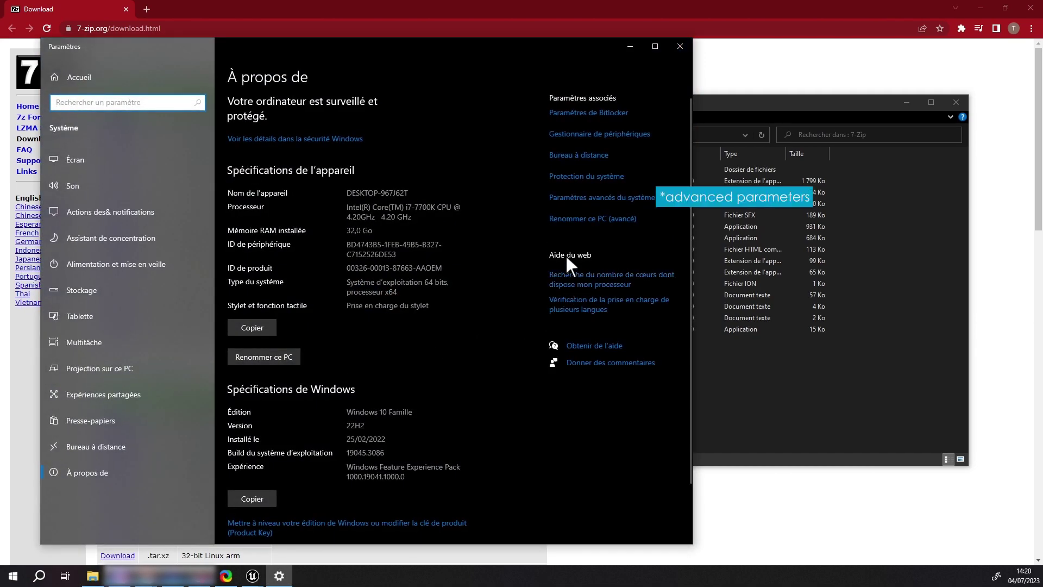
pyautogui.click(571, 200)
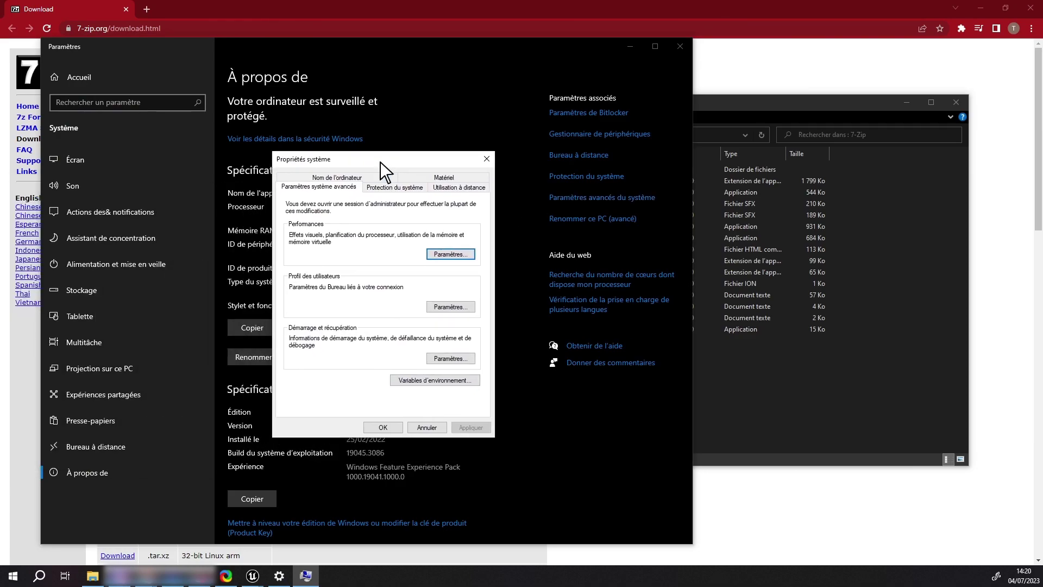
# Step: Open Environment Variables and start editing the system Path variable
pyautogui.click(432, 381)
pyautogui.scroll(-2, 424, 373)
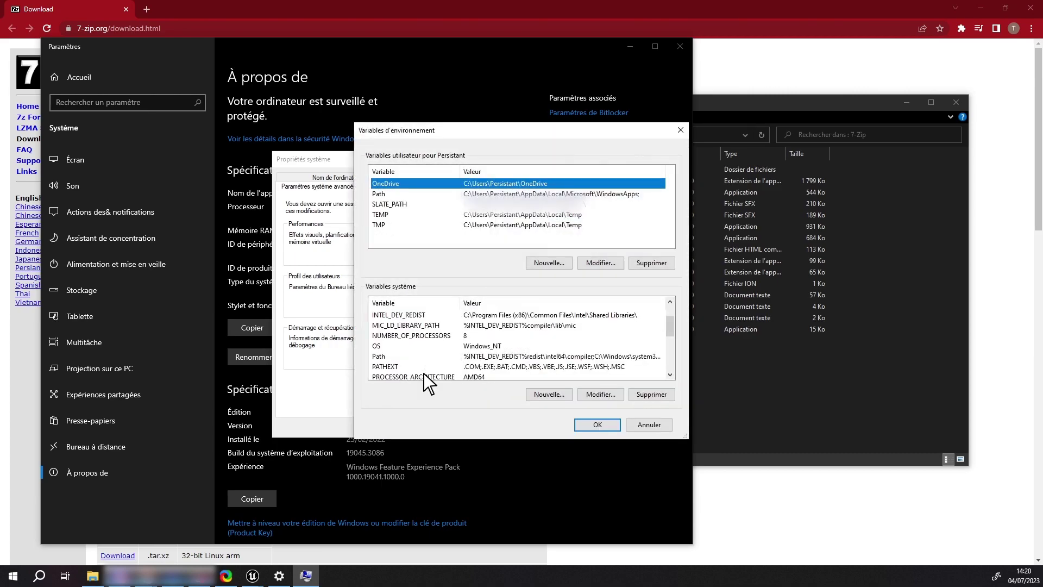
pyautogui.scroll(1, 424, 373)
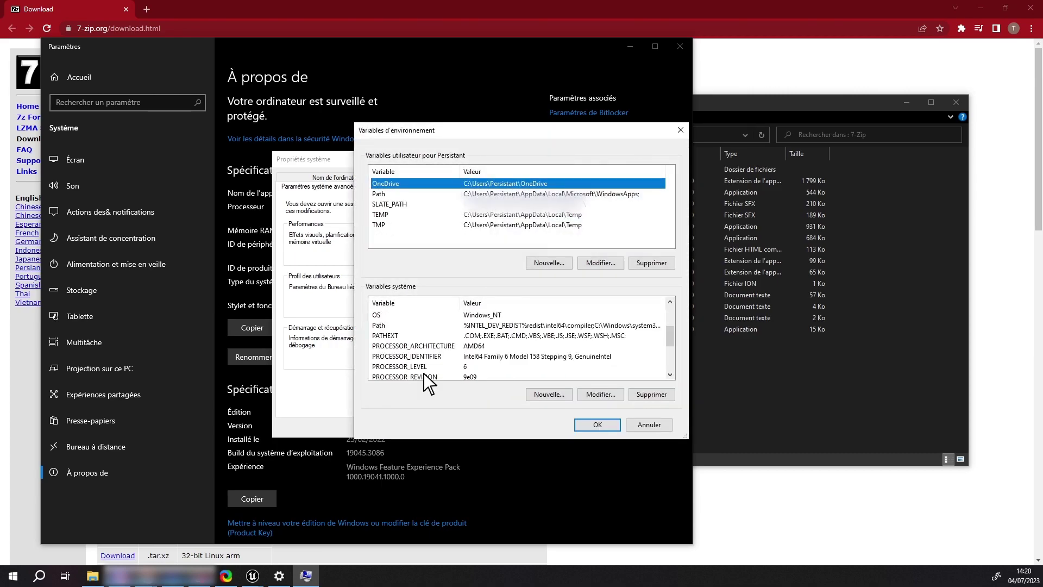
pyautogui.click(419, 325)
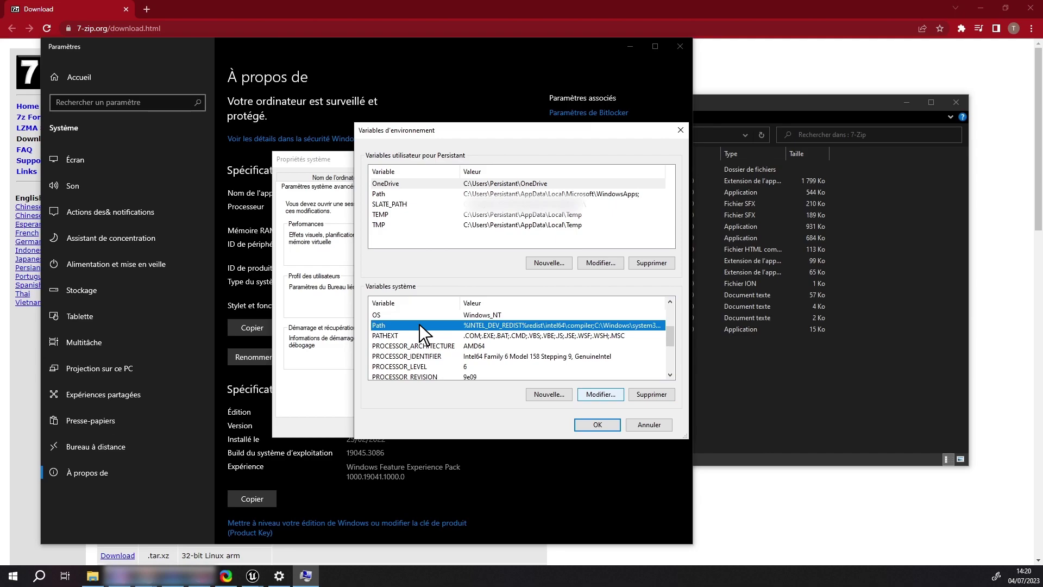
pyautogui.doubleClick(419, 325)
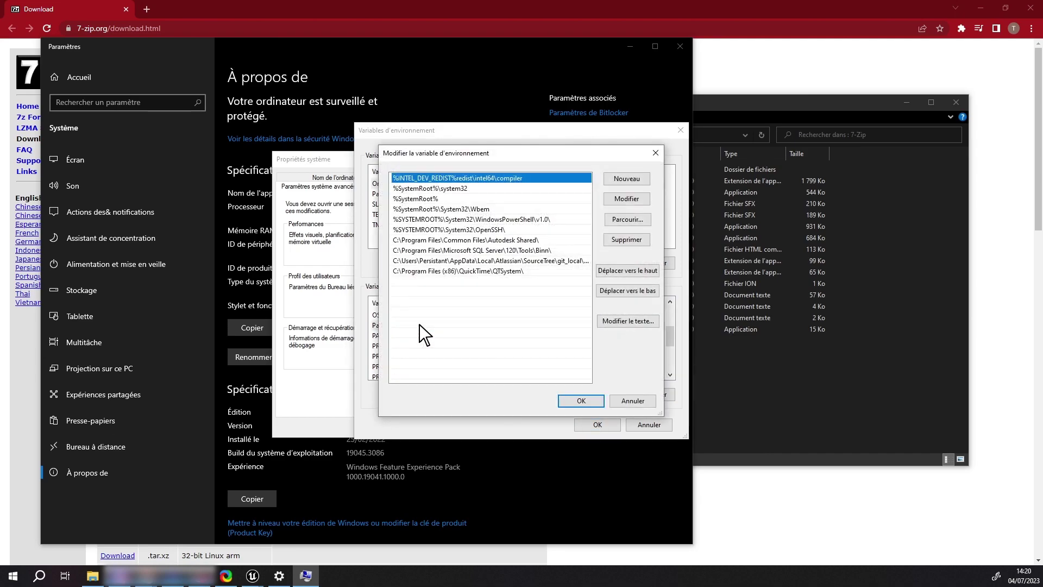
# Step: Add a new Path entry and copy the 7-Zip folder path from the Explorer window
pyautogui.click(627, 180)
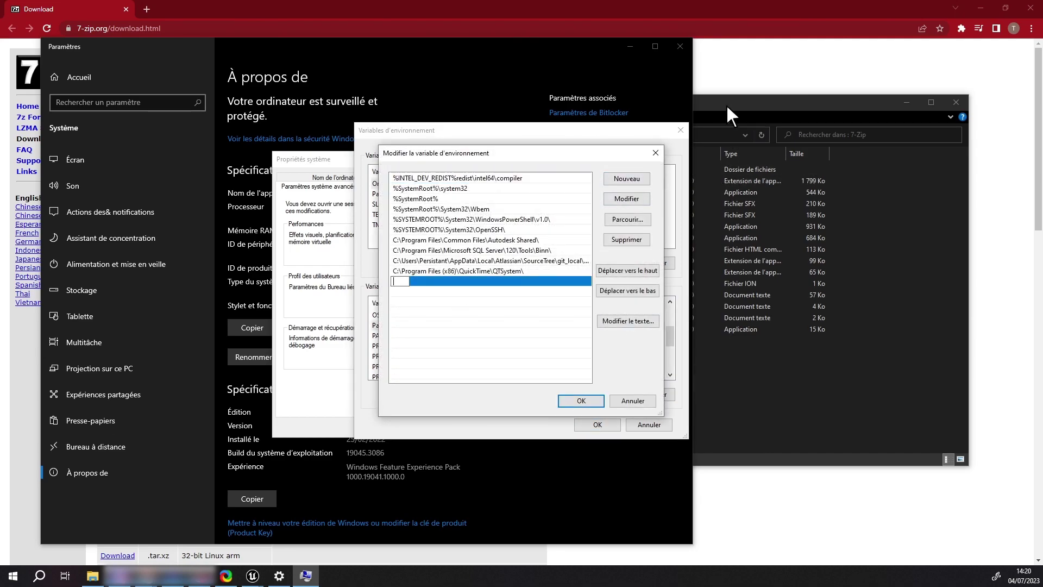
pyautogui.moveTo(726, 104); pyautogui.dragTo(1025, 115)
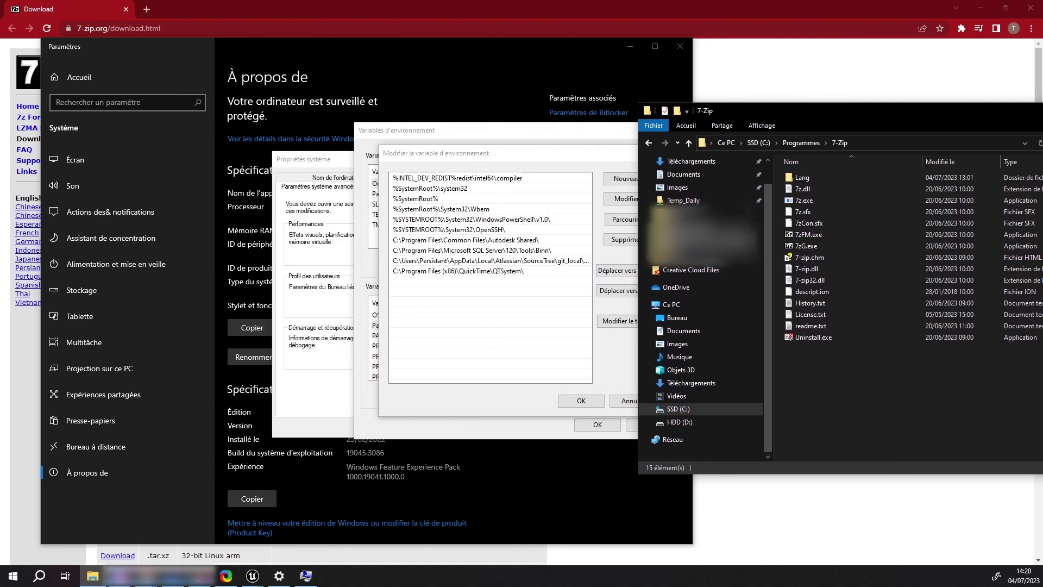
pyautogui.click(864, 140)
pyautogui.hotkey('ctrl', 'c')
pyautogui.rightClick(864, 140)
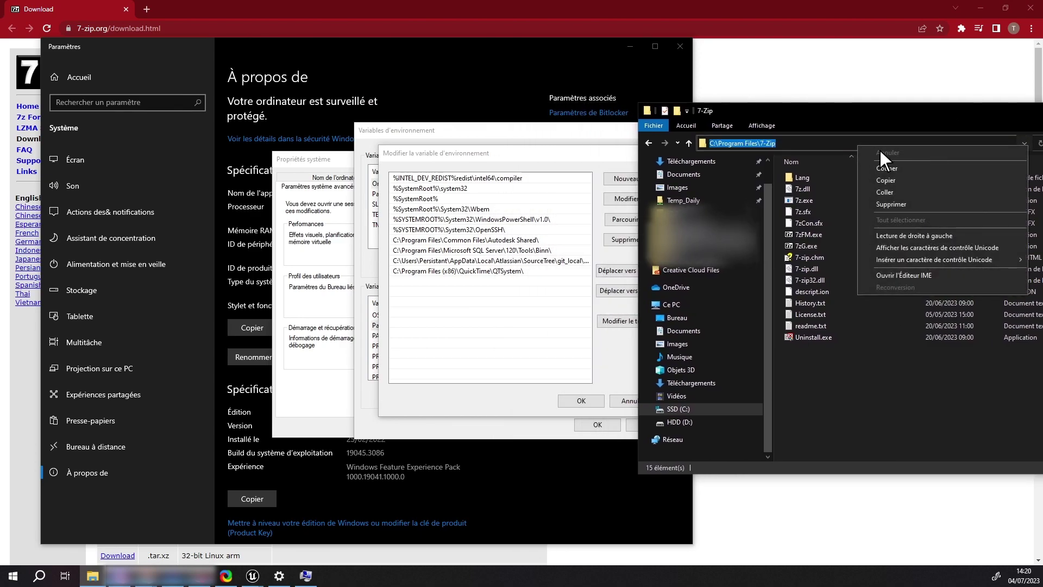
pyautogui.click(888, 181)
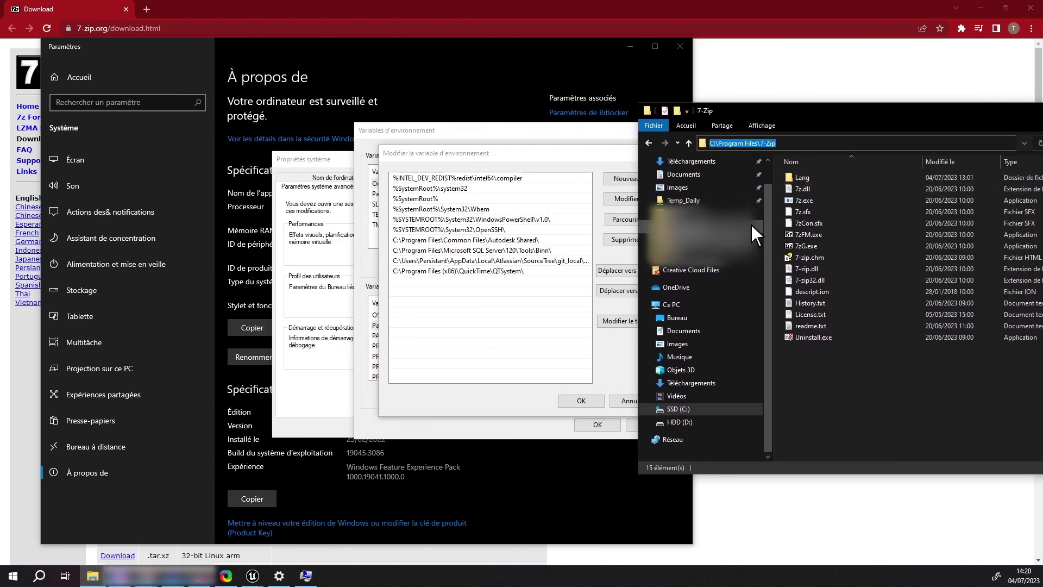
# Step: Paste C:\Program Files\7-Zip into a new Path entry and confirm with OK
pyautogui.click(630, 251)
pyautogui.click(622, 183)
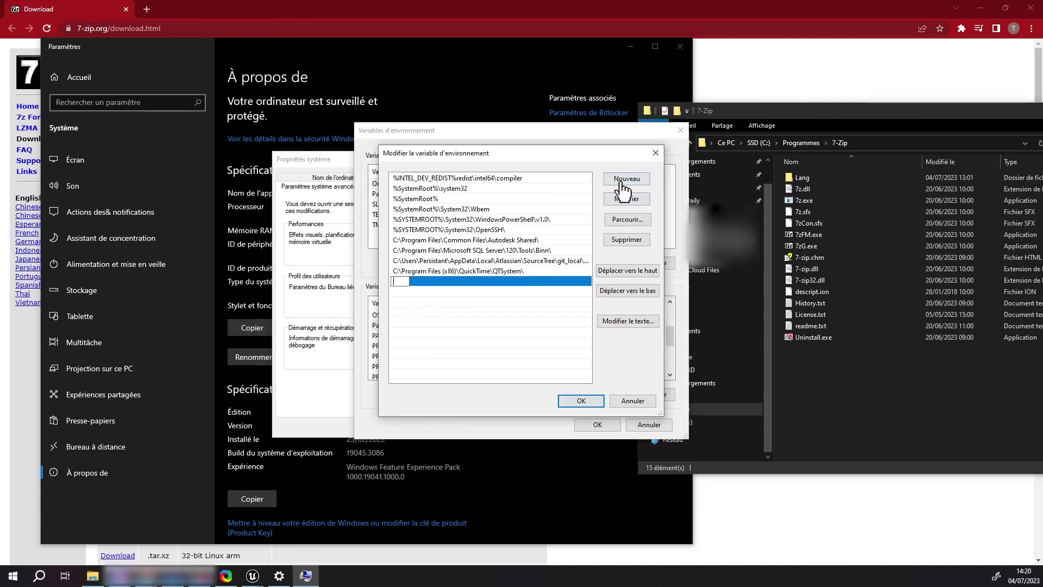
pyautogui.rightClick(481, 278)
pyautogui.click(461, 327)
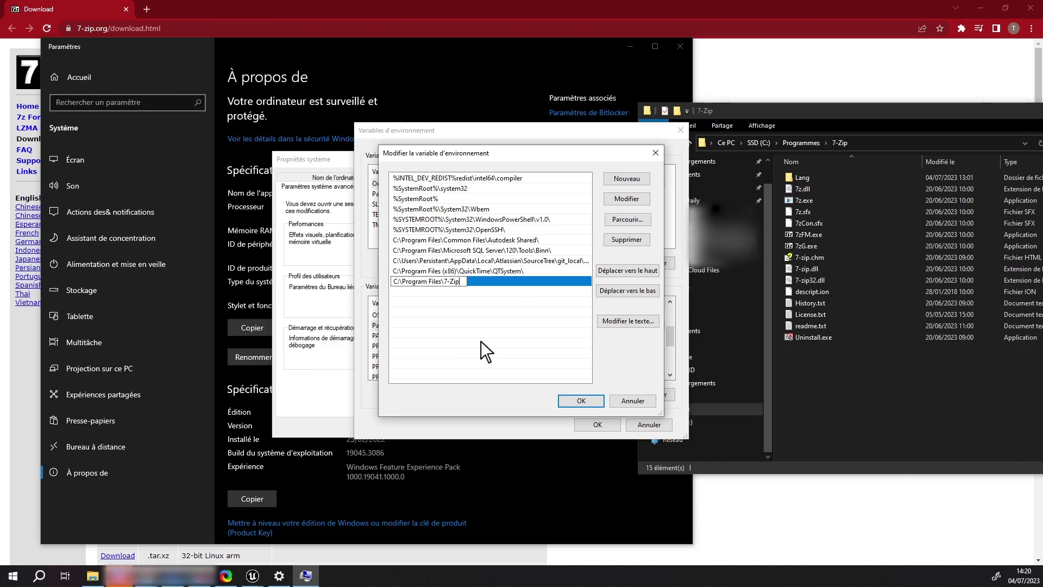
pyautogui.click(581, 400)
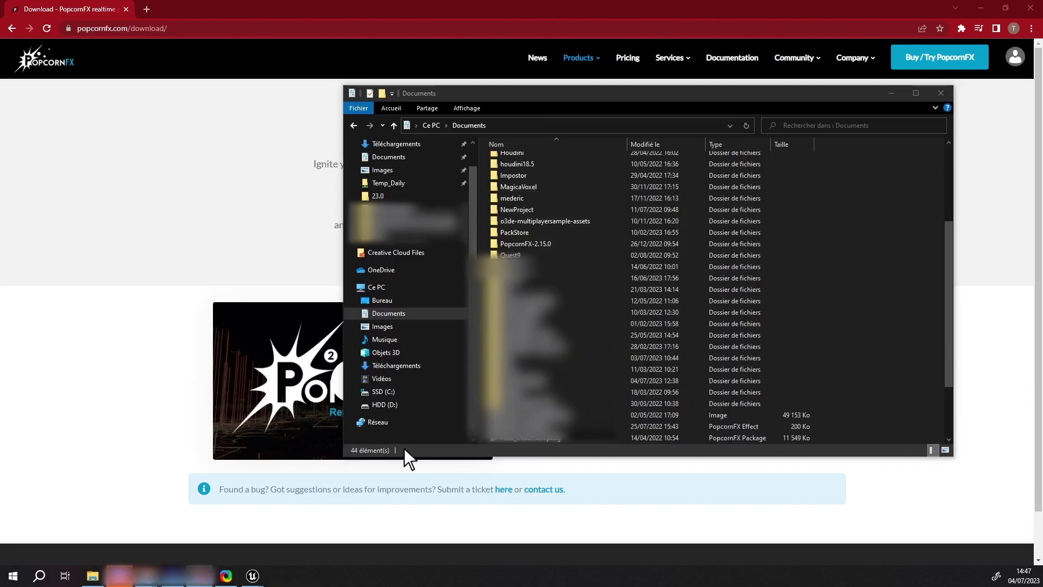
# Step: Browse to MyProject's Plugins > PopcornFX folder, run Download_SDK_All.bat, and open PopcornFX_Runtime_SDK
pyautogui.doubleClick(620, 381)
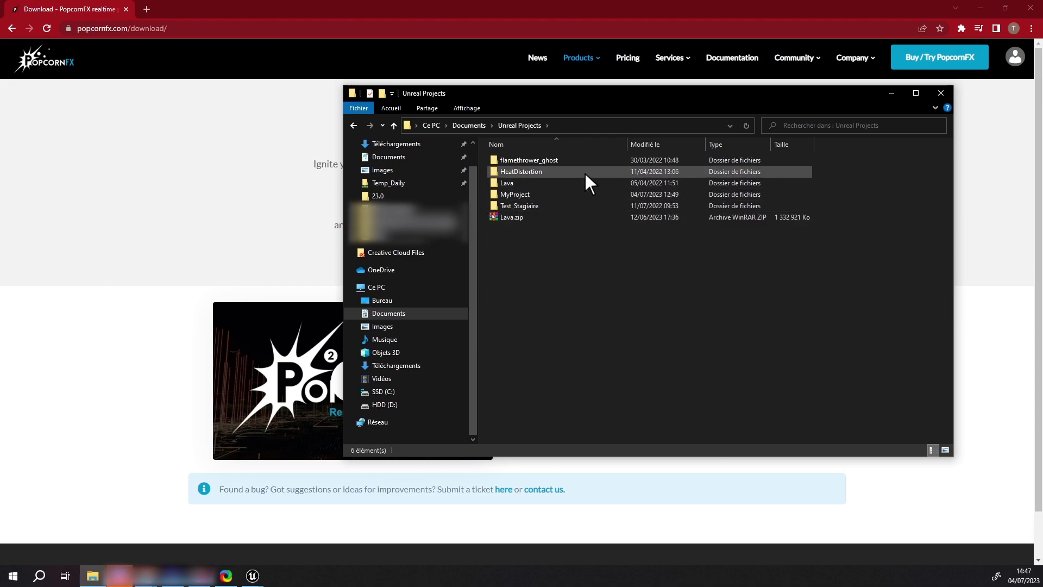
pyautogui.doubleClick(587, 196)
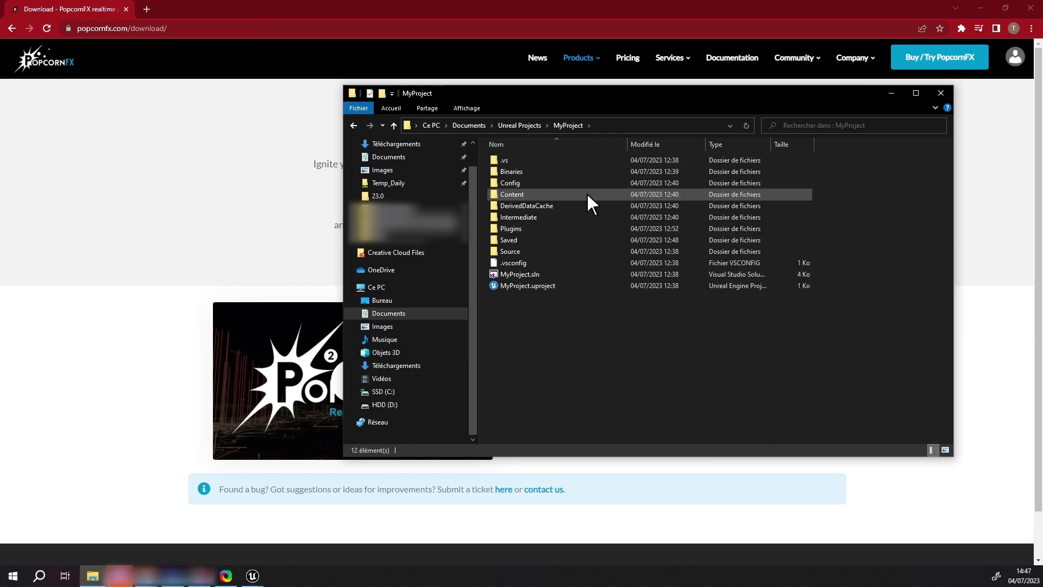
pyautogui.doubleClick(596, 230)
pyautogui.doubleClick(584, 162)
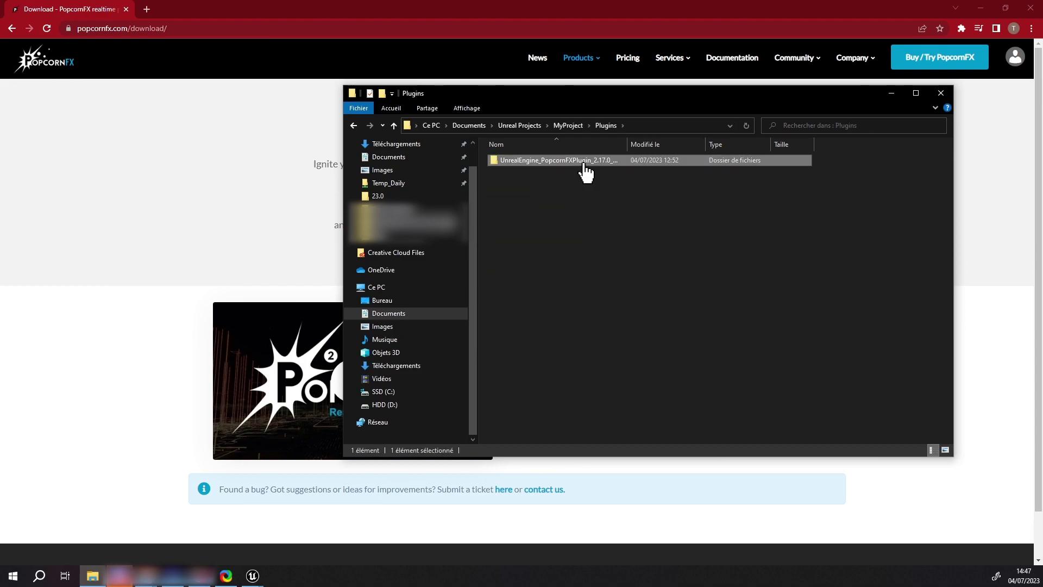
pyautogui.doubleClick(584, 162)
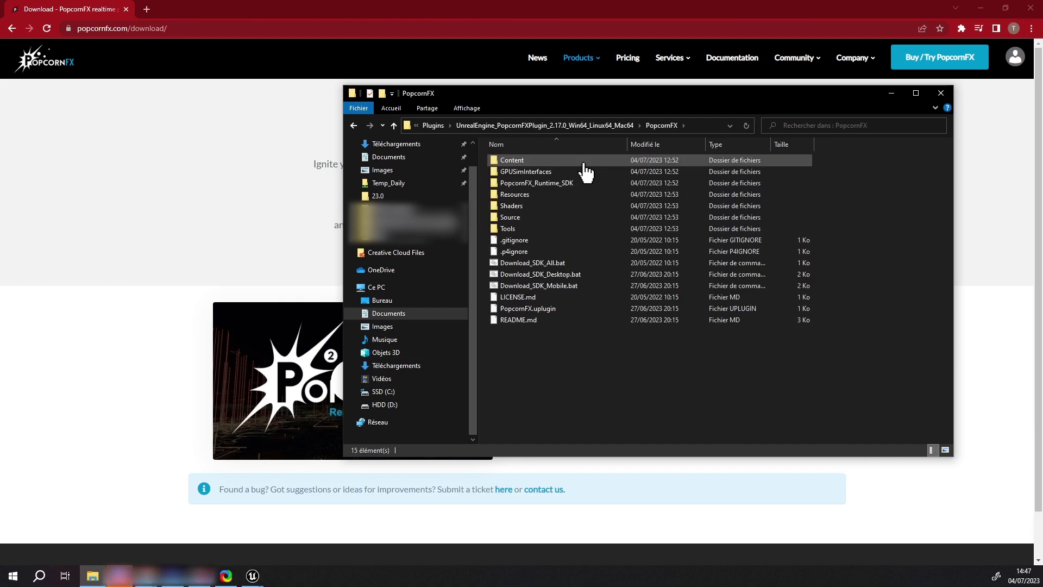
pyautogui.doubleClick(592, 263)
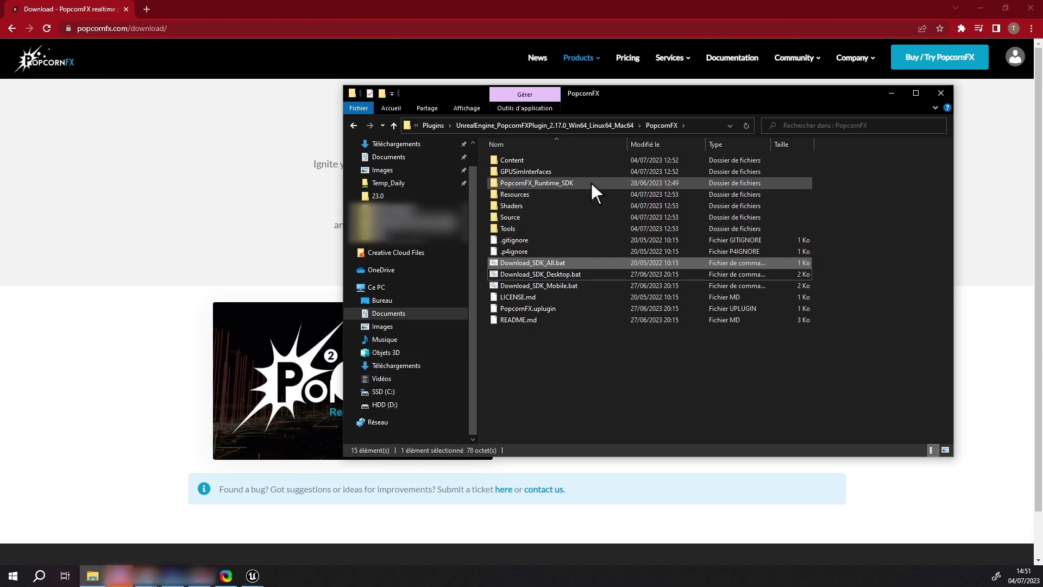
pyautogui.doubleClick(592, 184)
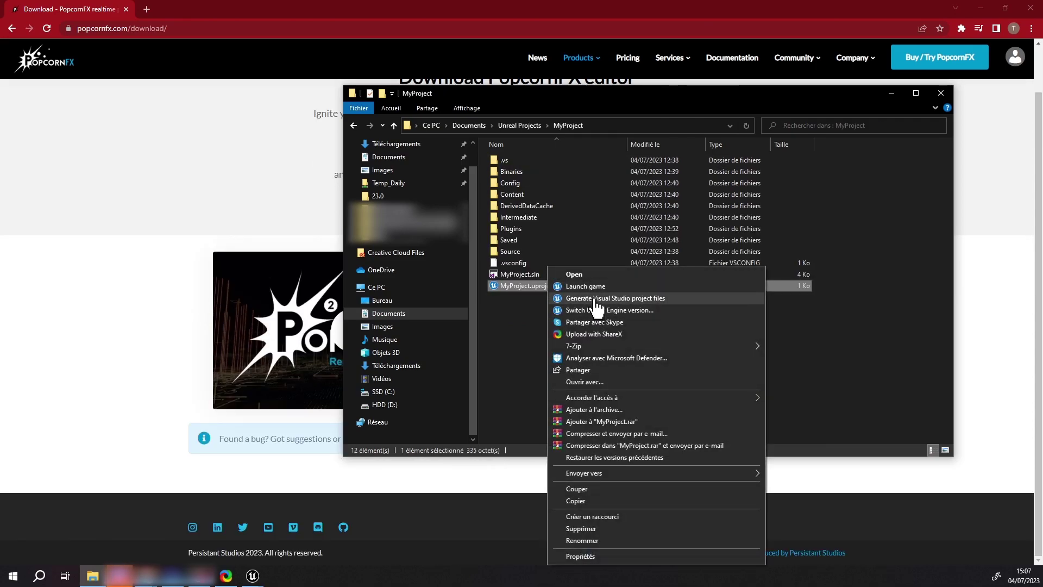
# Step: Generate Visual Studio project files for MyProject.uproject and confirm Yes to rebuild the PopcornFX modules
pyautogui.click(597, 299)
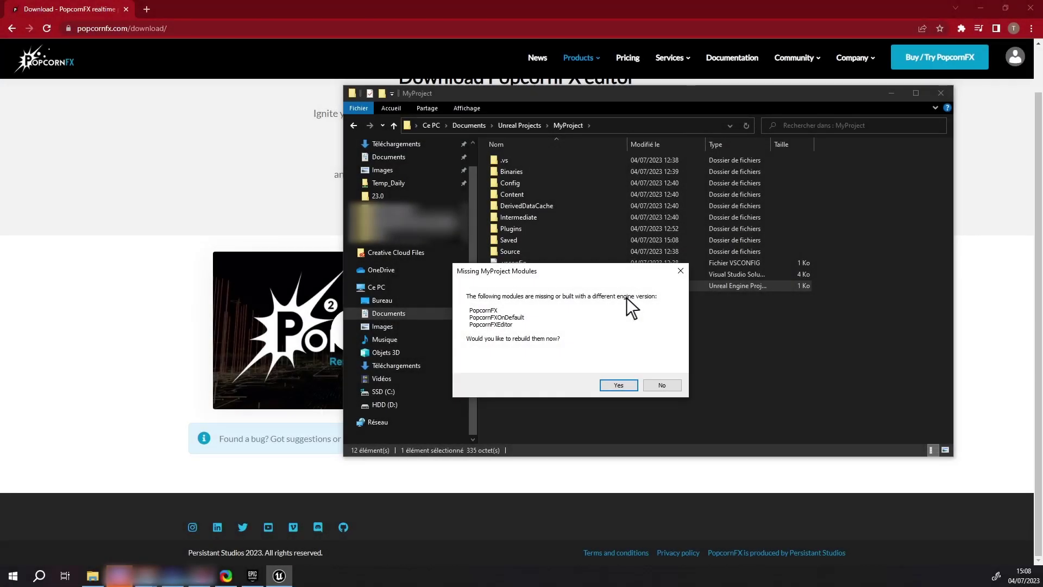
pyautogui.click(620, 387)
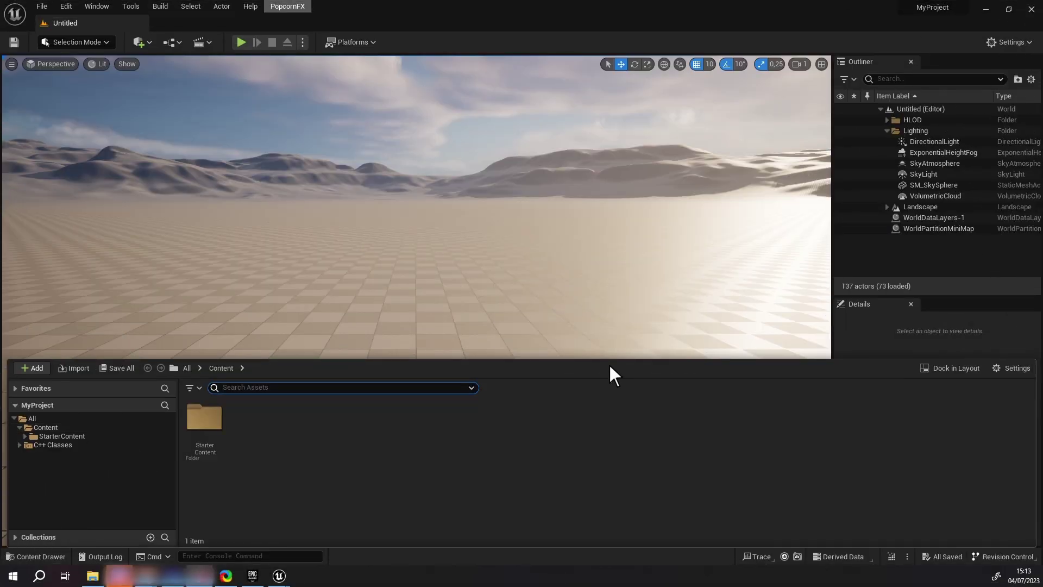
# Step: Check the PopcornFX menu in the editor's menu bar to confirm the plugin is loaded
pyautogui.click(288, 8)
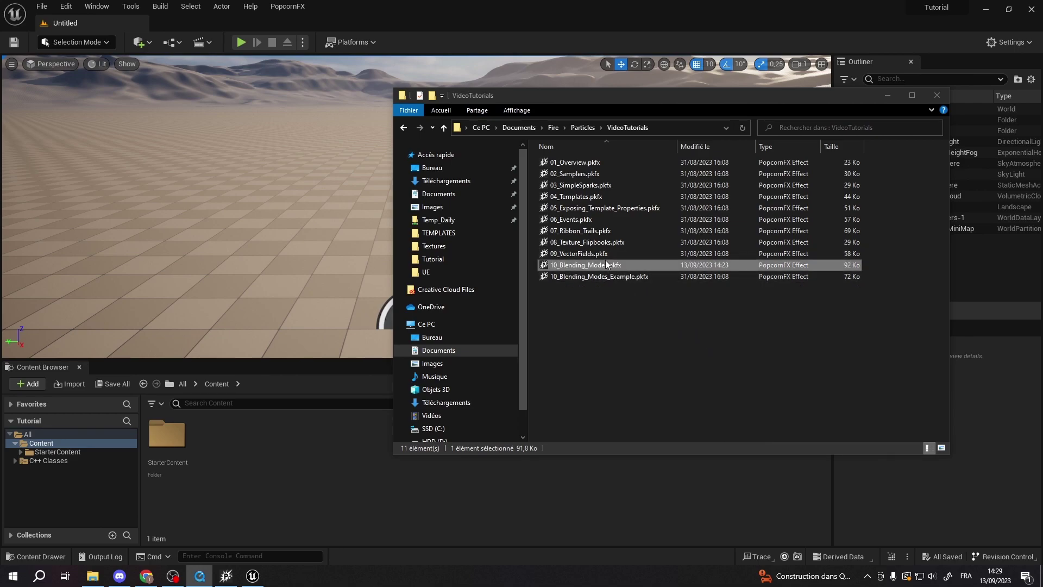
# Step: Drag 10_Blending_Modes.pkfx into the Content Browser, select it, and dismiss the NMap_Flat import notice
pyautogui.moveTo(607, 263); pyautogui.dragTo(272, 440)
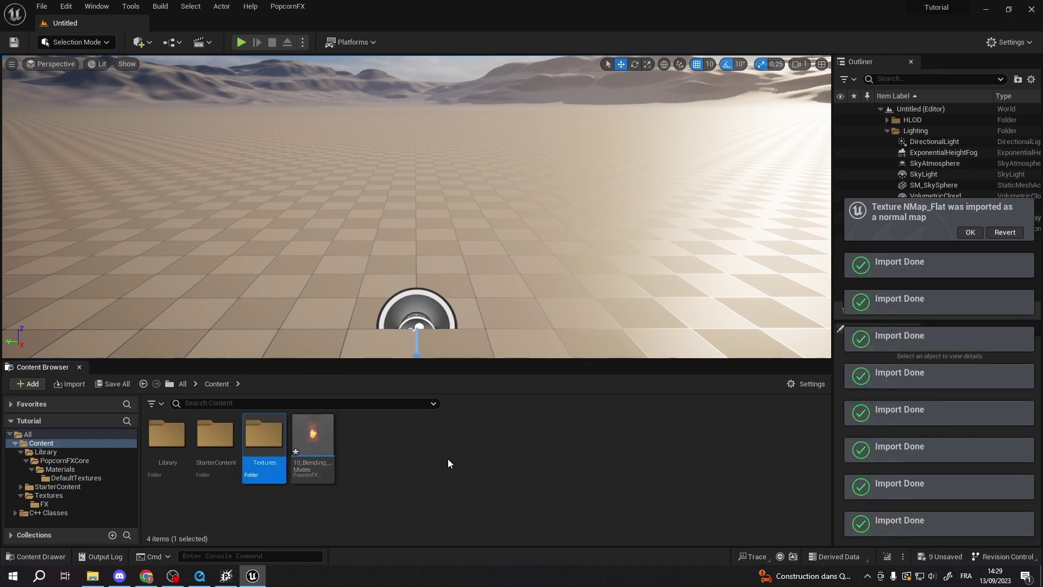
pyautogui.click(321, 439)
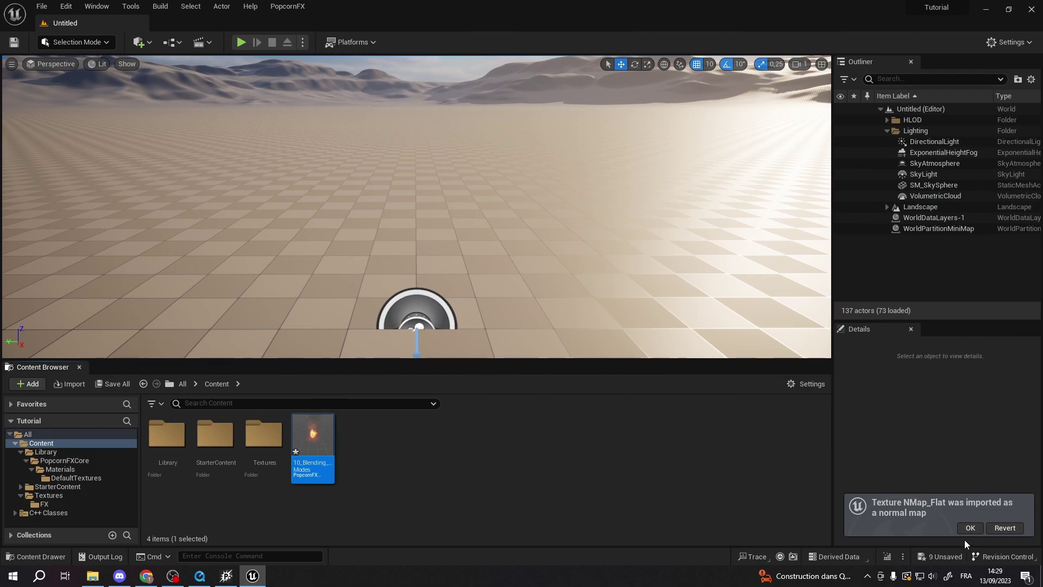
pyautogui.click(974, 529)
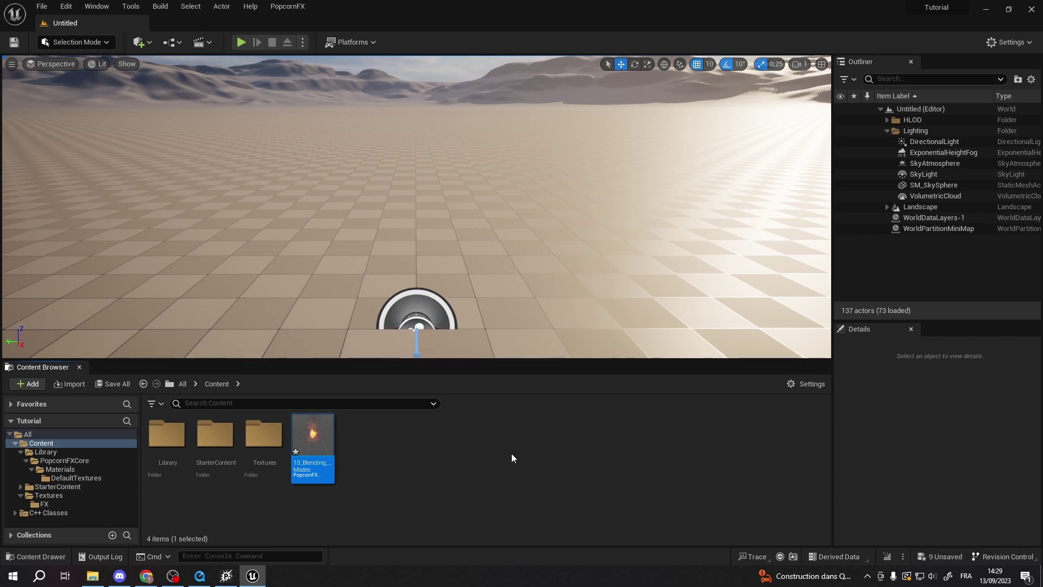
# Step: Drag 10_Blending_Modes into the viewport, then select the new PopcornFXSceneActor in the Outliner
pyautogui.moveTo(310, 435); pyautogui.dragTo(415, 238)
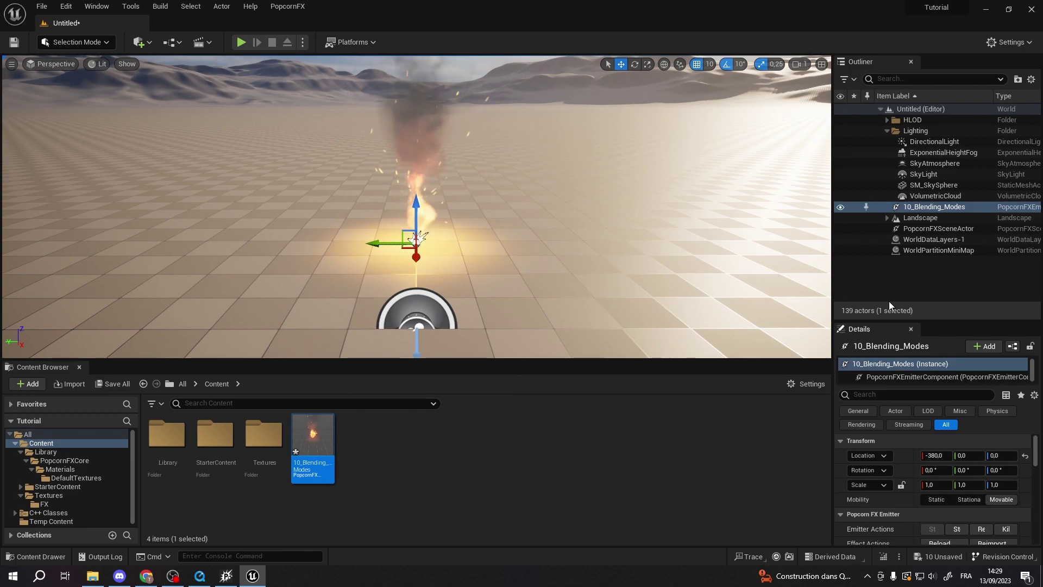
pyautogui.click(878, 230)
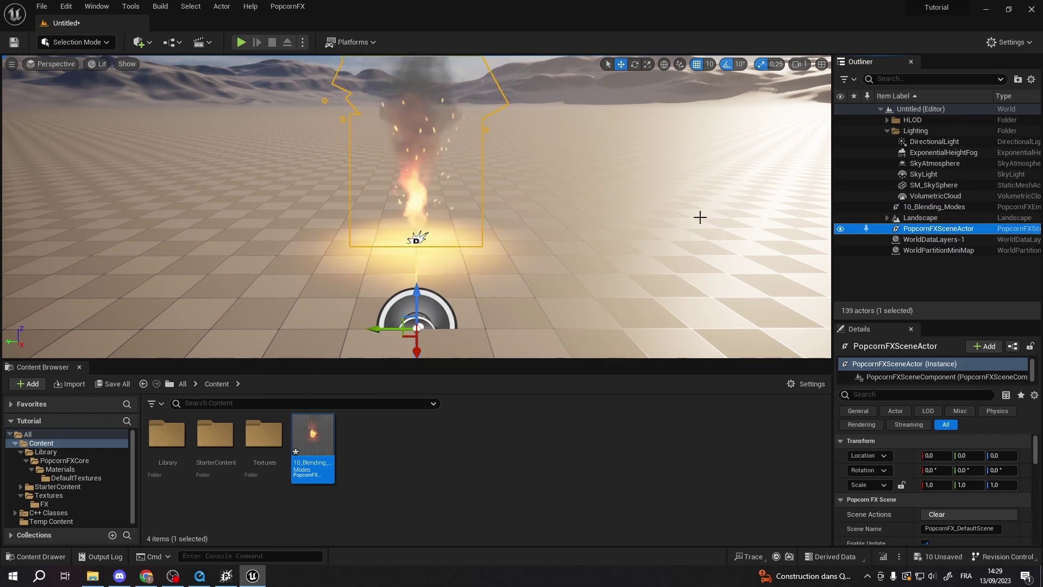
# Step: Uncheck Auto Insert Scene Actor in the PopcornFX Editor settings and close Project Settings
pyautogui.click(291, 7)
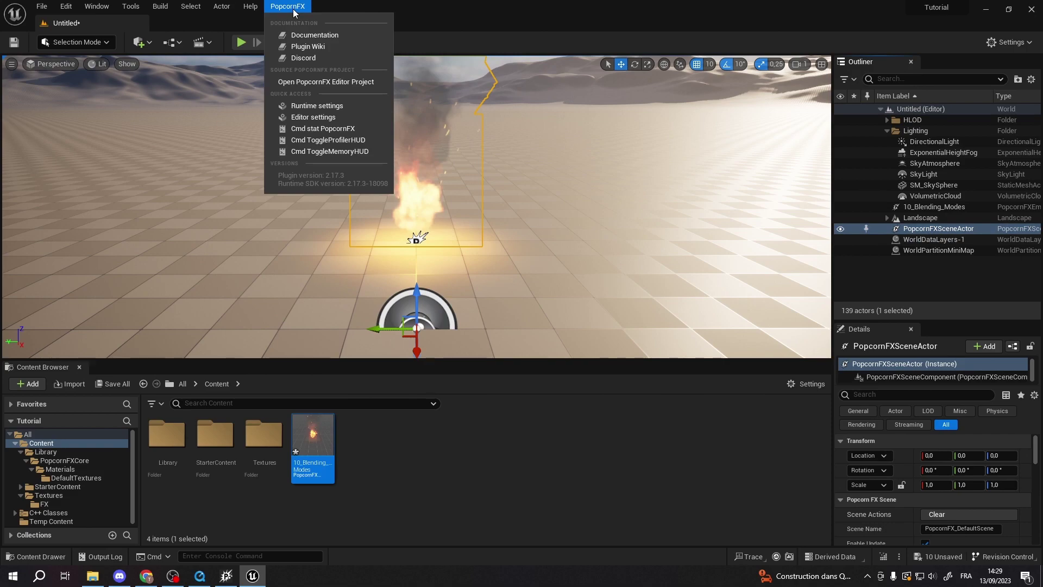
pyautogui.click(311, 117)
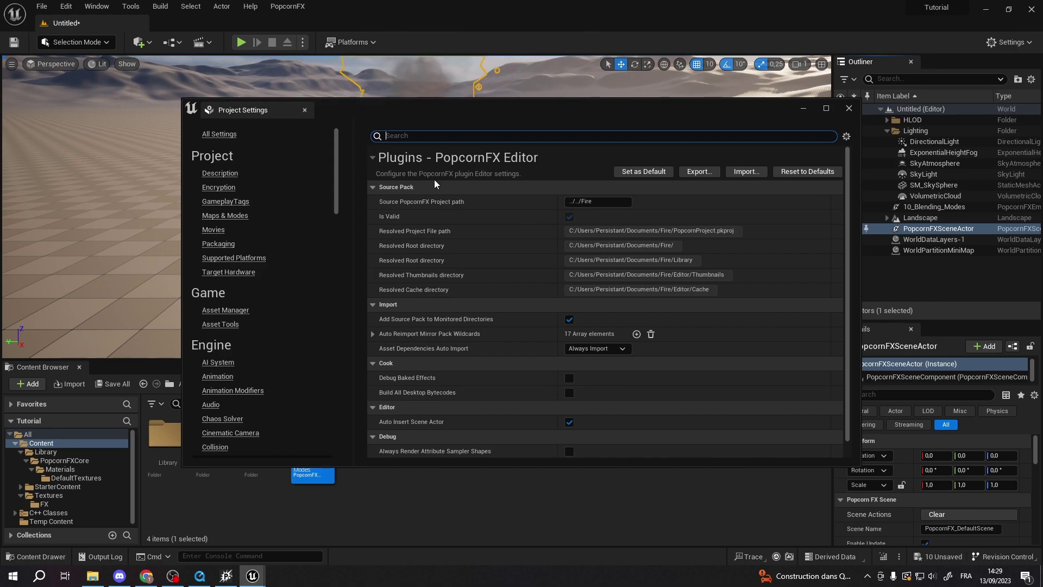
pyautogui.click(569, 422)
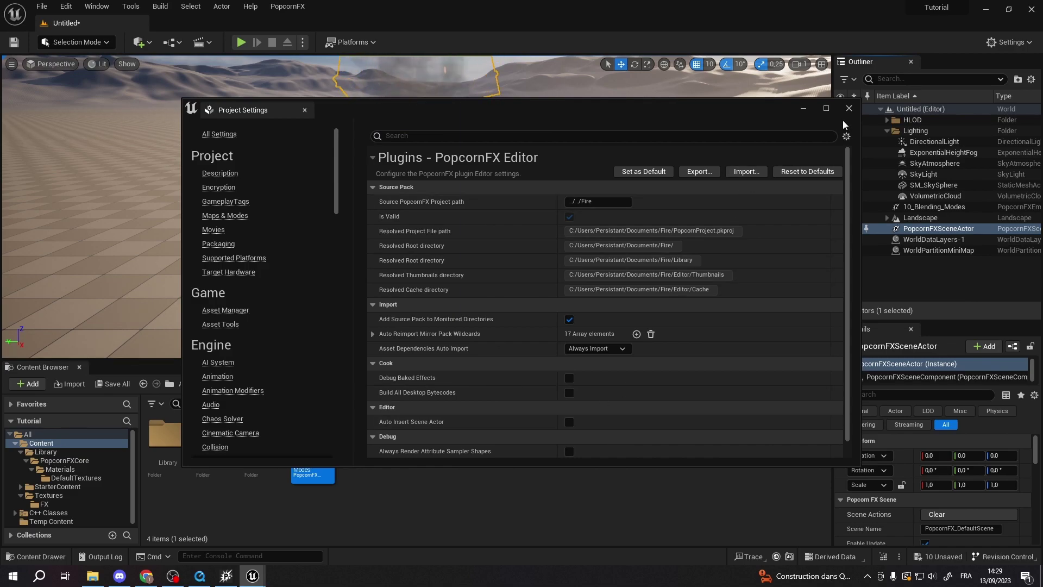
pyautogui.click(850, 107)
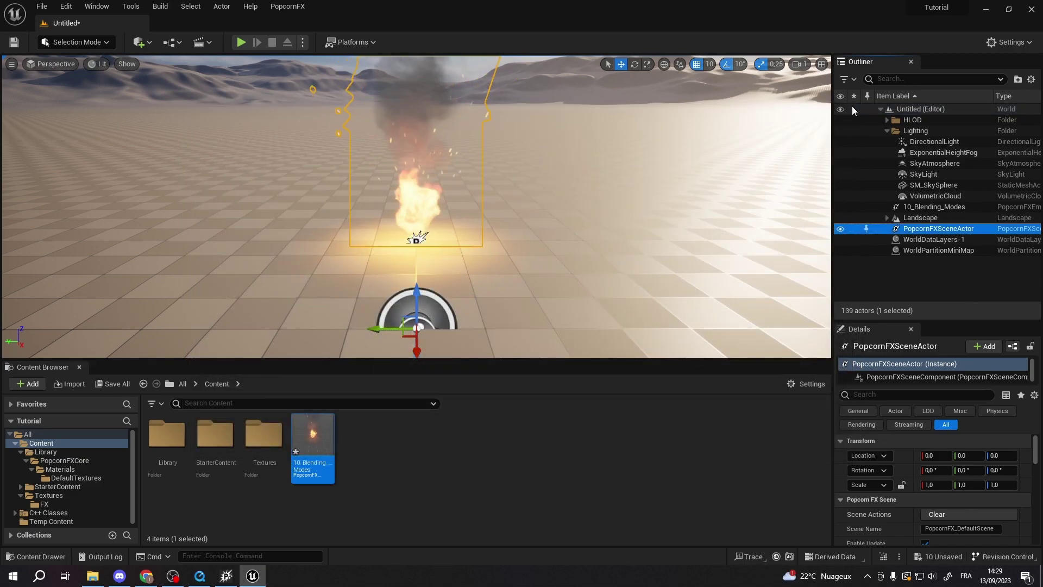
pyautogui.click(316, 430)
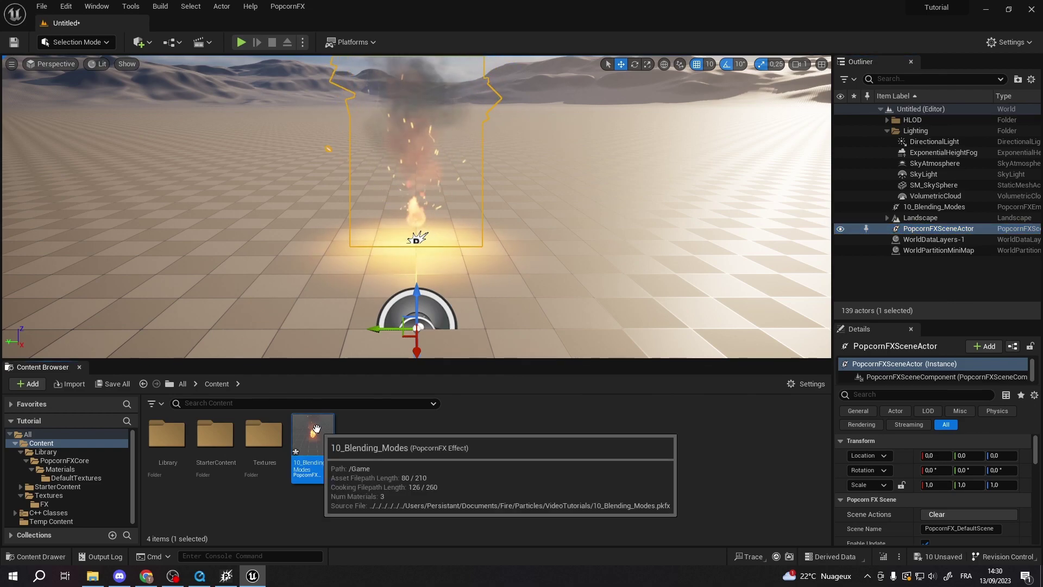
# Step: Open 10_Blending_Modes in its asset editor and scroll to the PopcornFX Asset Dependencies list
pyautogui.doubleClick(317, 429)
pyautogui.scroll(-3, 716, 248)
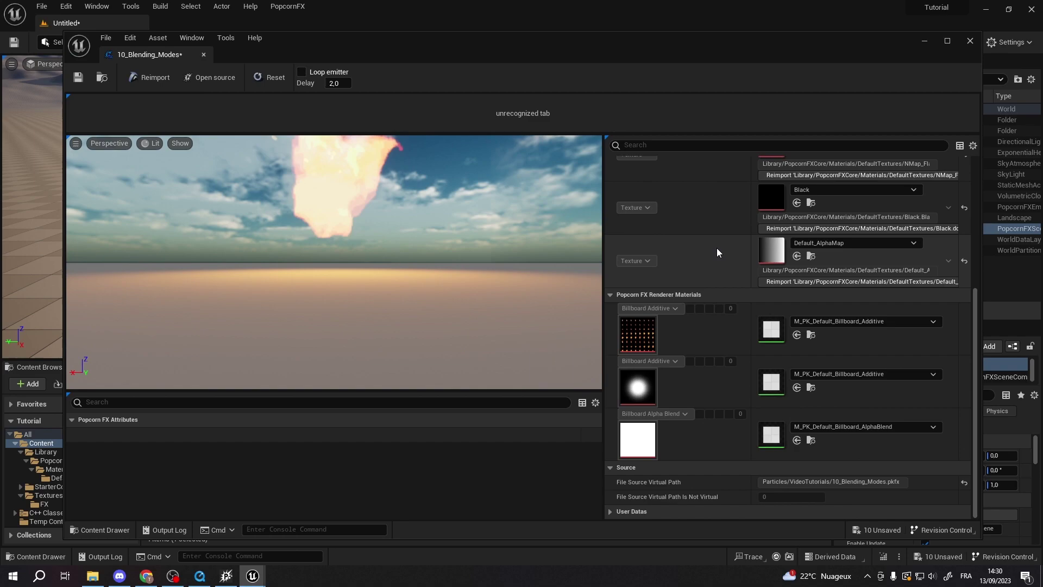
pyautogui.scroll(2, 717, 249)
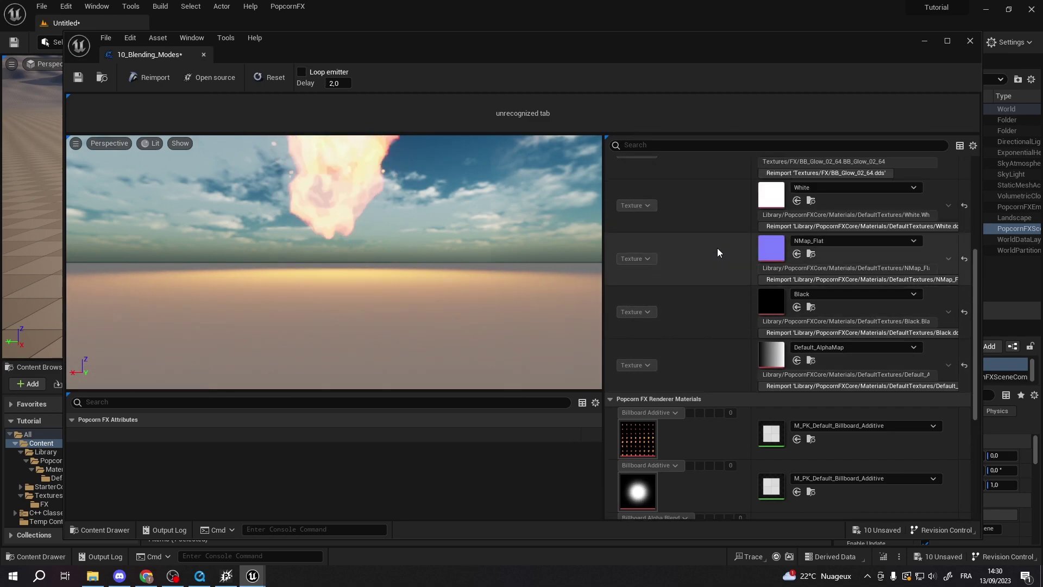
pyautogui.scroll(2, 717, 252)
pyautogui.scroll(2, 717, 251)
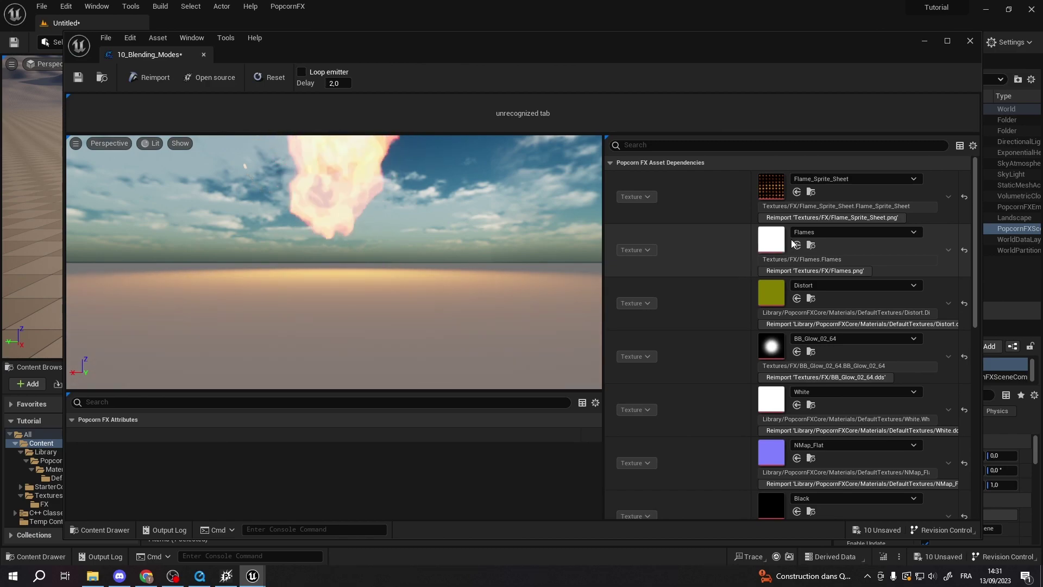
# Step: Close the effect editor and review the Source Pack paths in the PopcornFX Editor settings
pyautogui.click(970, 41)
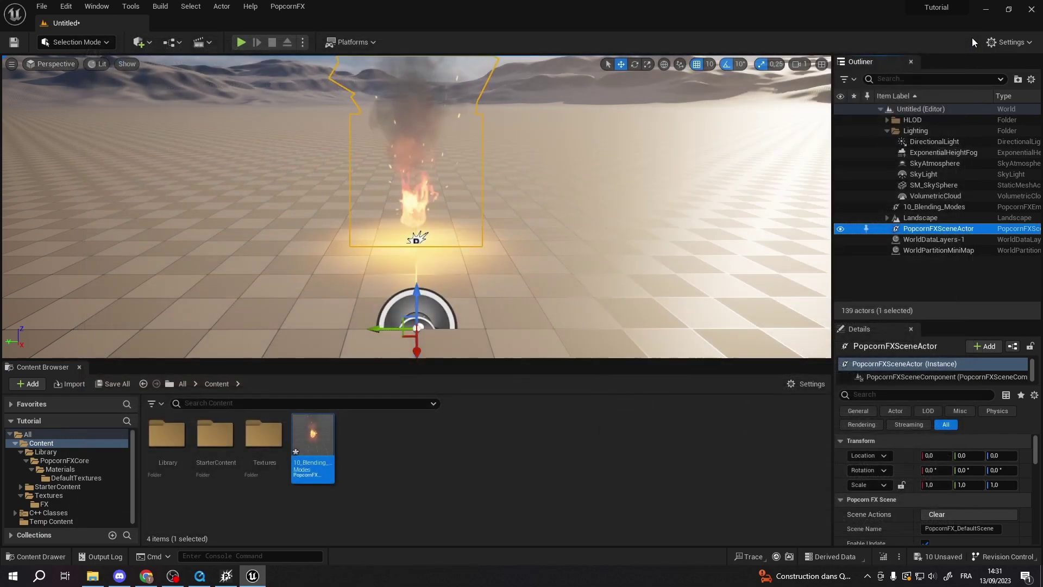
pyautogui.click(288, 7)
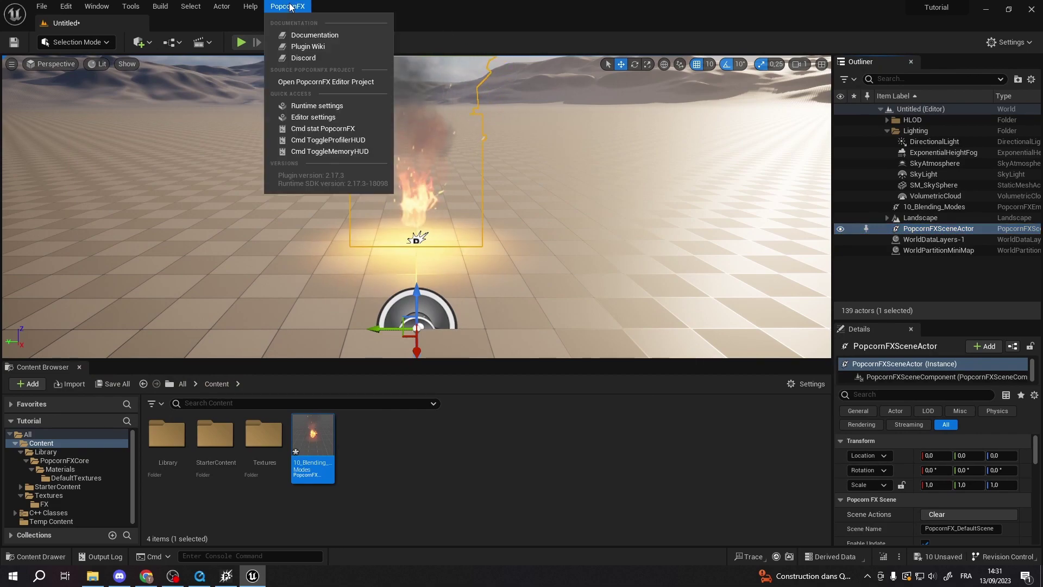
pyautogui.click(318, 117)
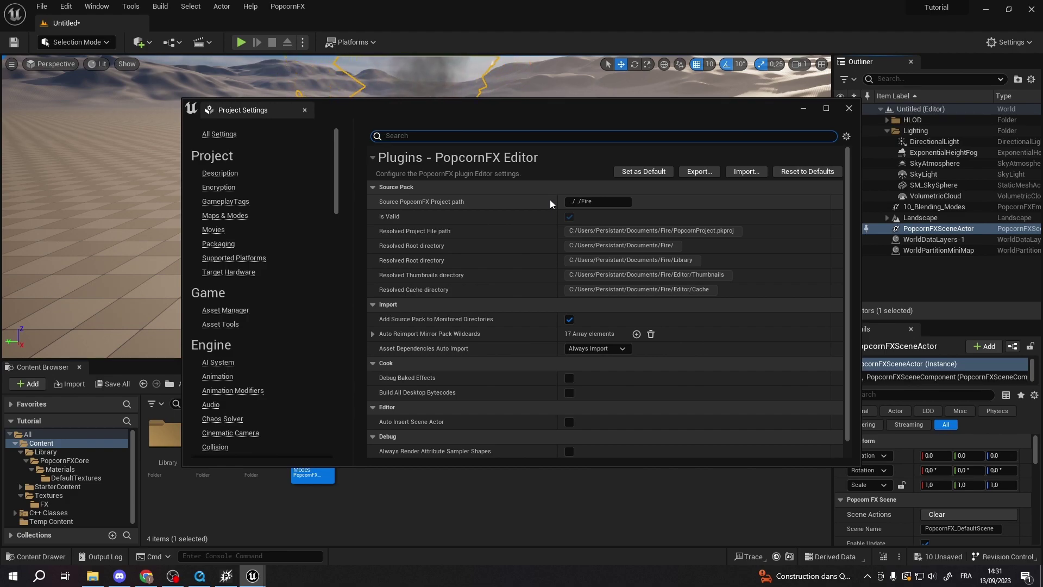
pyautogui.click(849, 107)
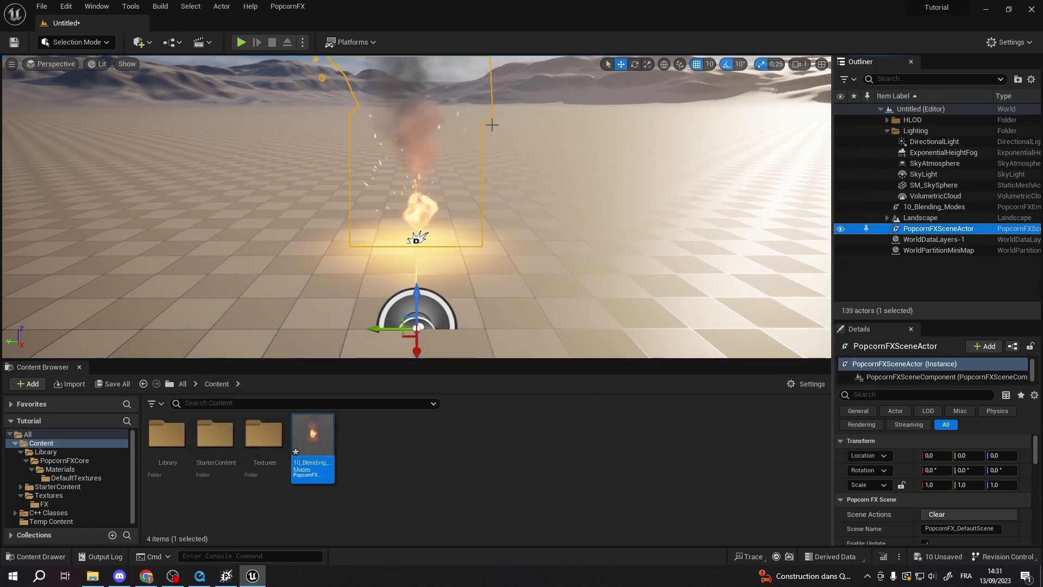
# Step: Tick Auto Create Assets under Auto Reimport in Editor Preferences > Loading & Saving
pyautogui.click(63, 7)
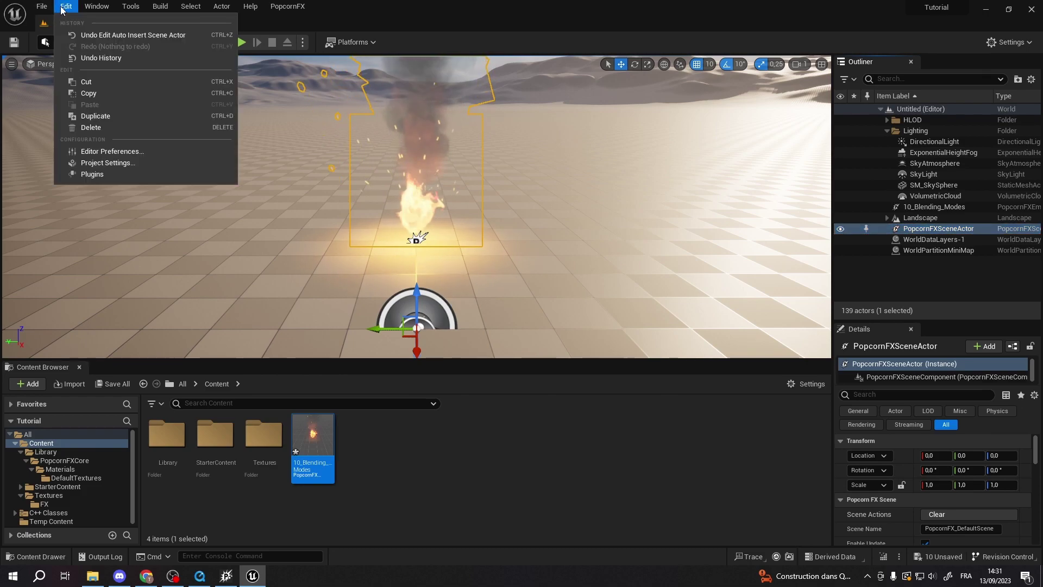
pyautogui.click(98, 154)
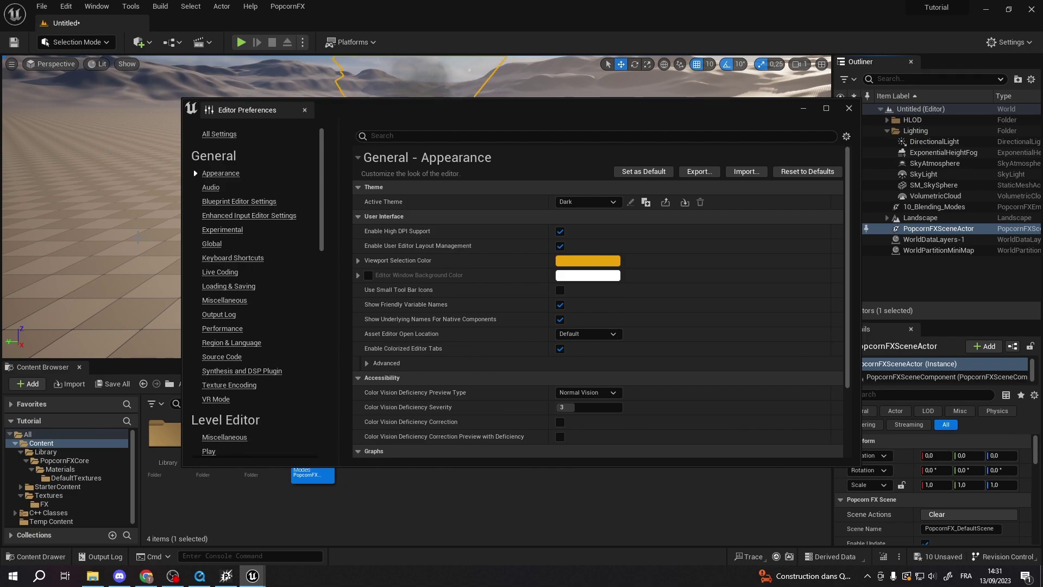
pyautogui.click(231, 287)
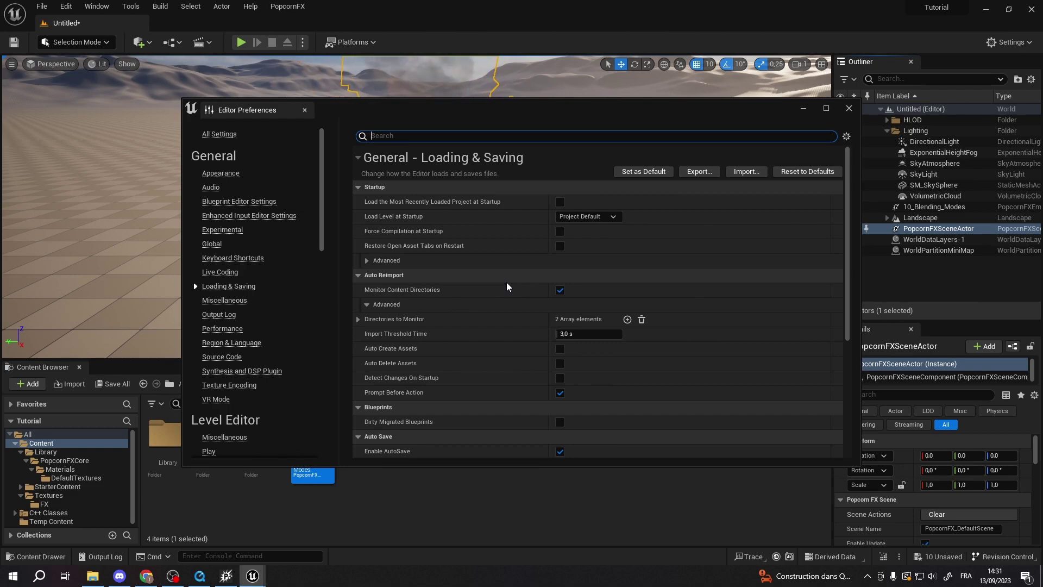
pyautogui.click(560, 348)
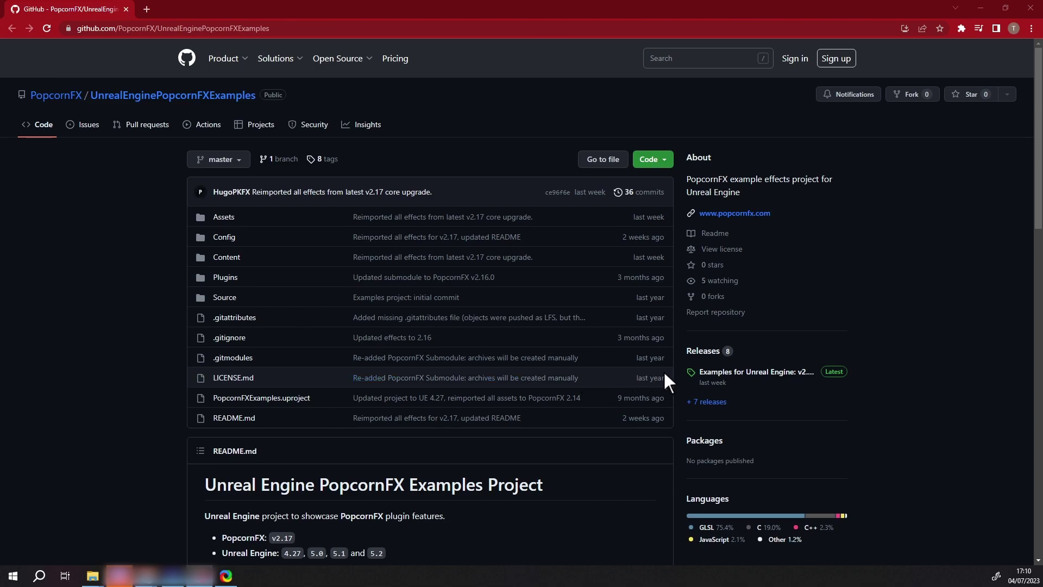
# Step: Download UnrealEnginePopcornFXExamples Source.zip from the latest release and extract it to its own folder
pyautogui.click(722, 373)
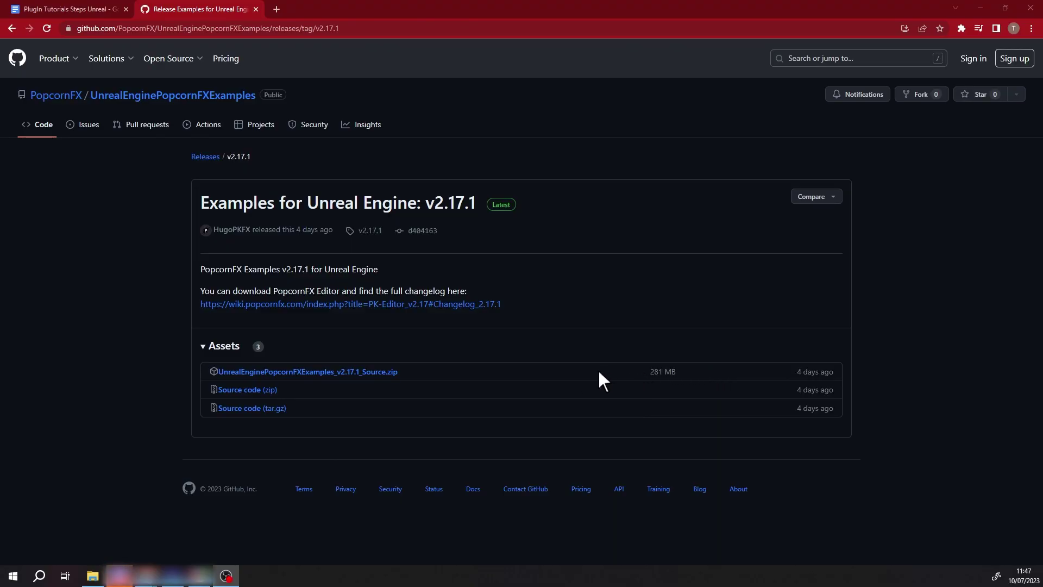
pyautogui.click(400, 374)
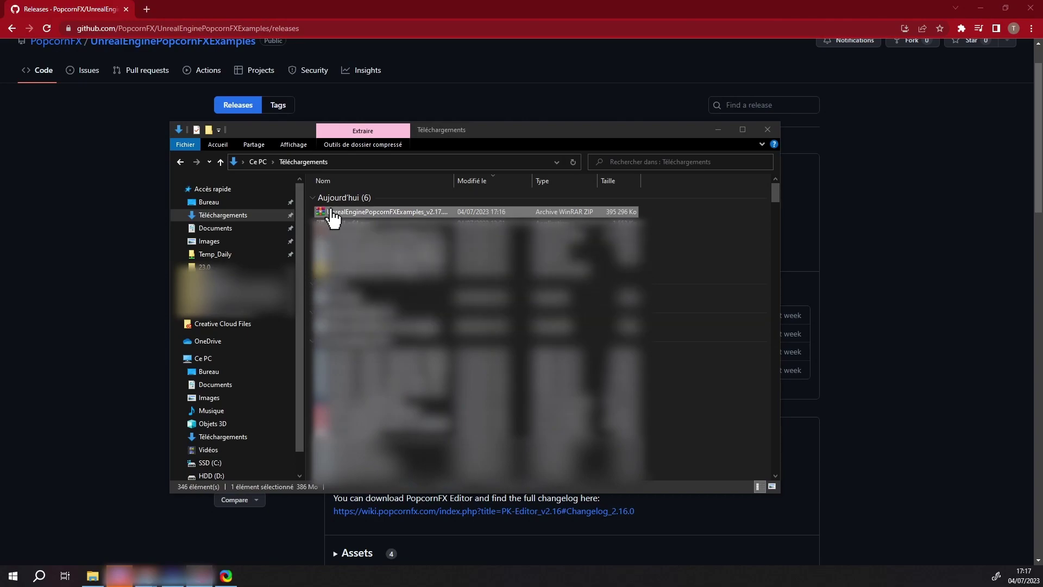
pyautogui.rightClick(333, 216)
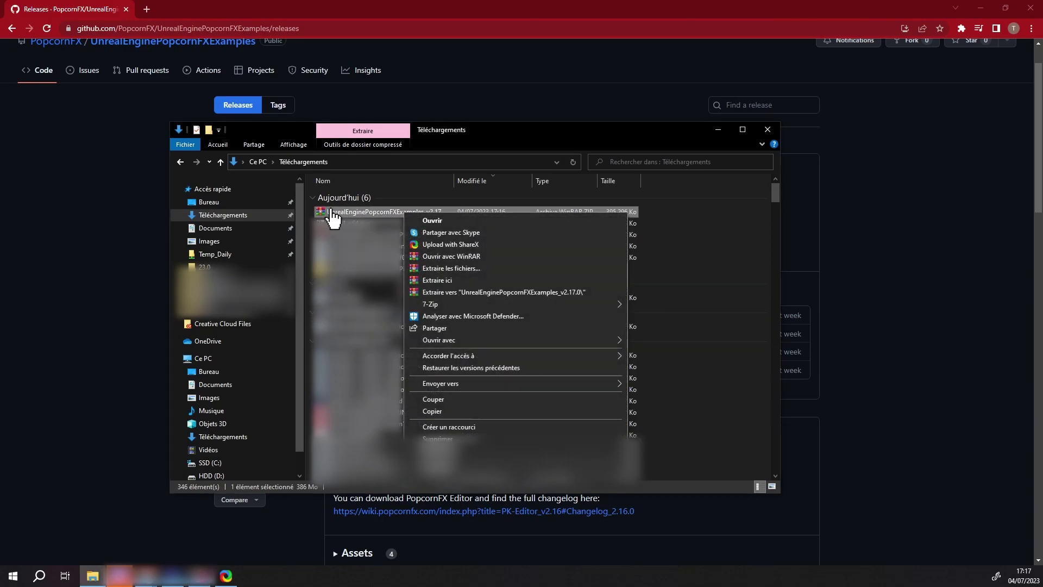
pyautogui.click(418, 288)
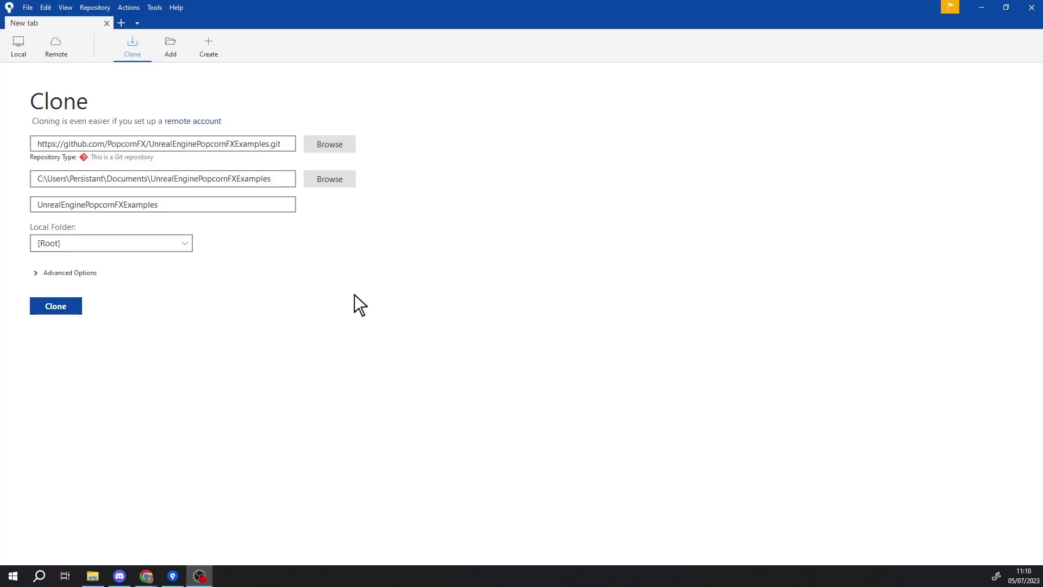
# Step: Clone UnrealEnginePopcornFXExamples.git into the Documents folder with Fork
pyautogui.click(76, 309)
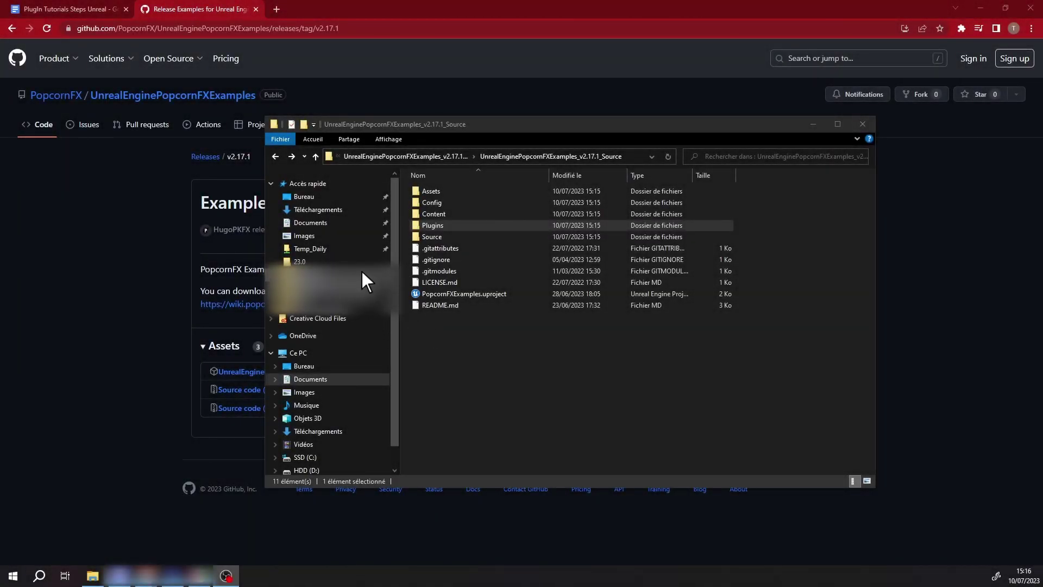
# Step: Run Download_SDK_Desktop.bat from the extracted project's Plugins > PopcornFX folder
pyautogui.doubleClick(435, 226)
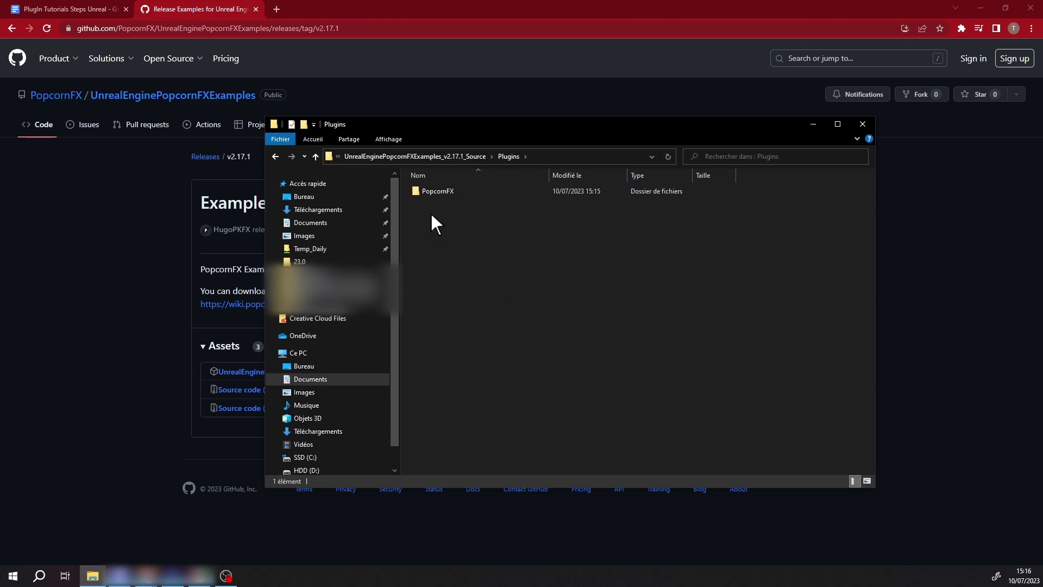
pyautogui.click(436, 193)
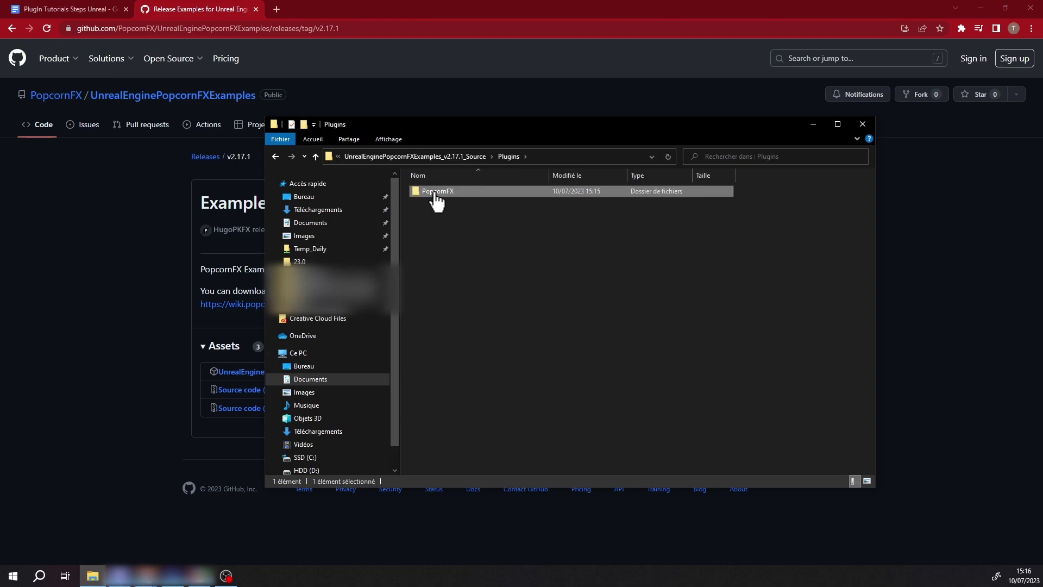
pyautogui.doubleClick(436, 192)
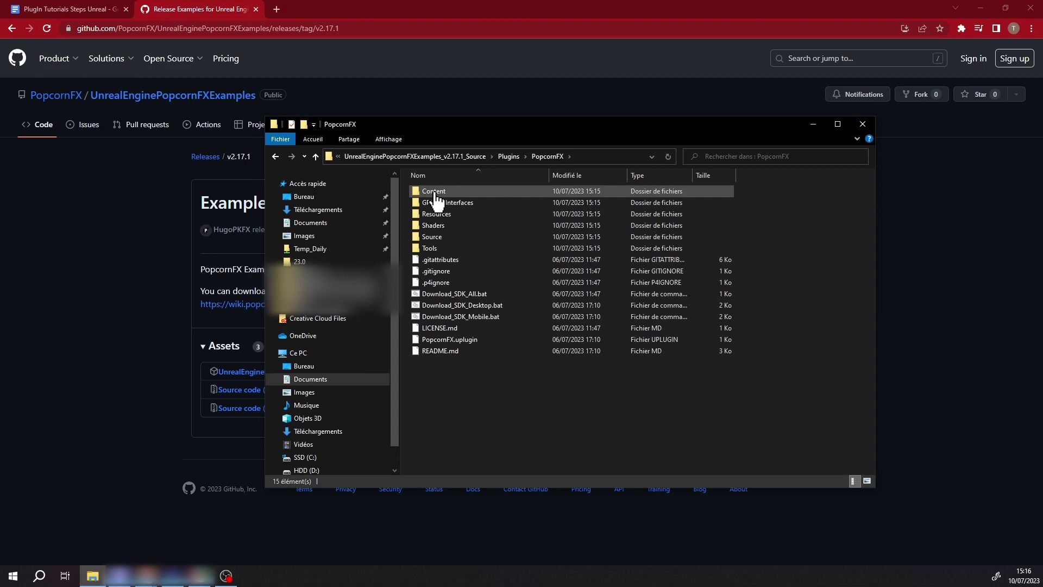
pyautogui.doubleClick(438, 305)
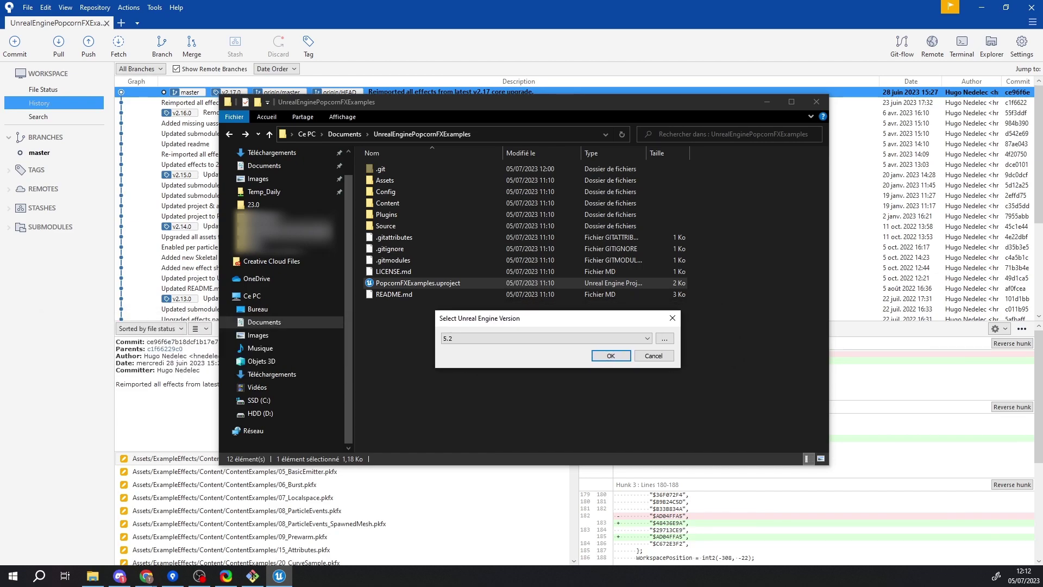
# Step: Open PopcornFXExamples.uproject with engine version 5.2 and accept rebuilding the missing modules
pyautogui.click(611, 357)
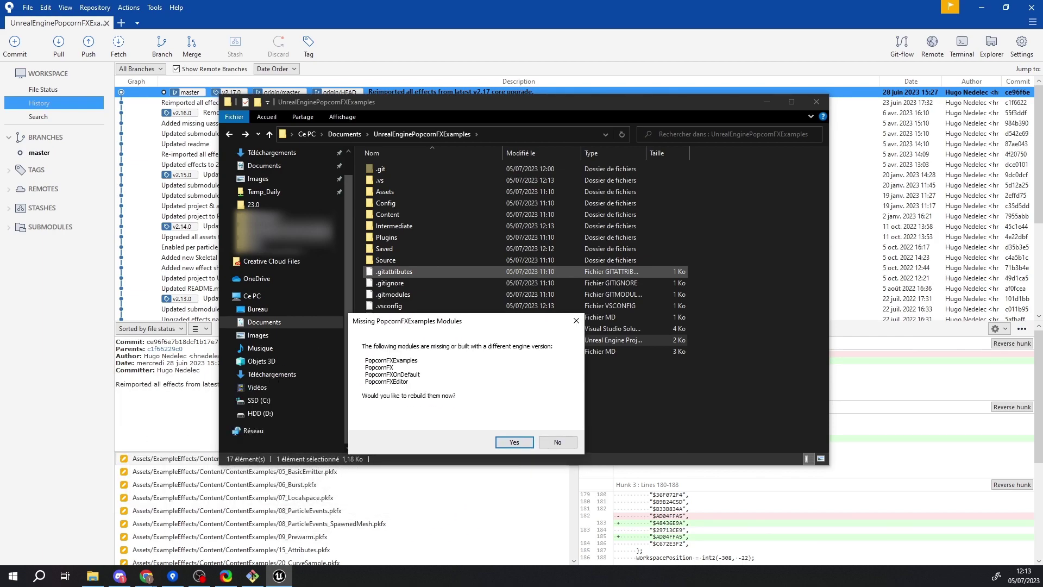
pyautogui.click(513, 442)
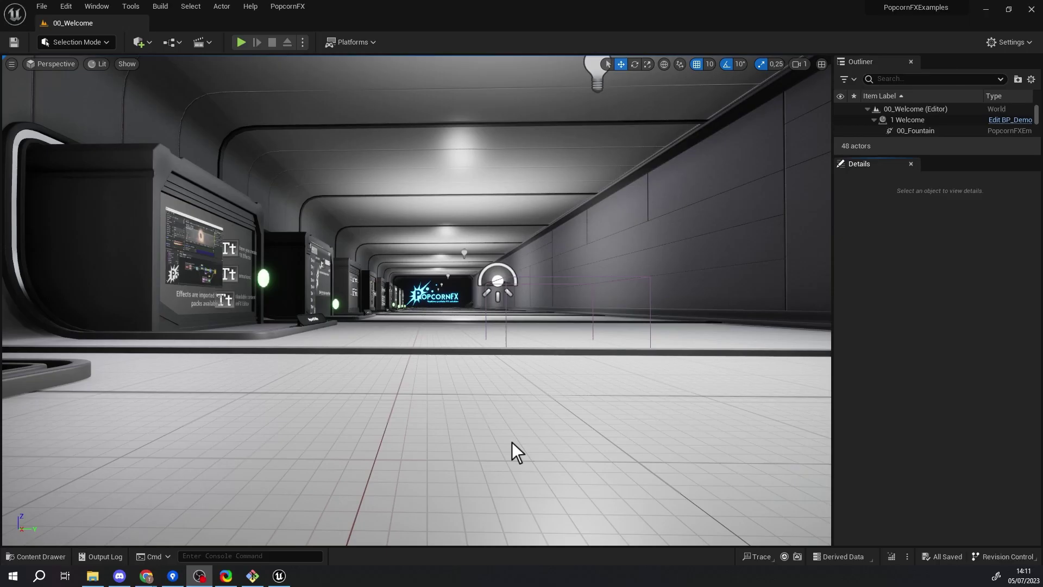
# Step: Play the level, walk forward, then skip through 04_Samplers and 06_Physics to 07_Rendering
pyautogui.click(241, 42)
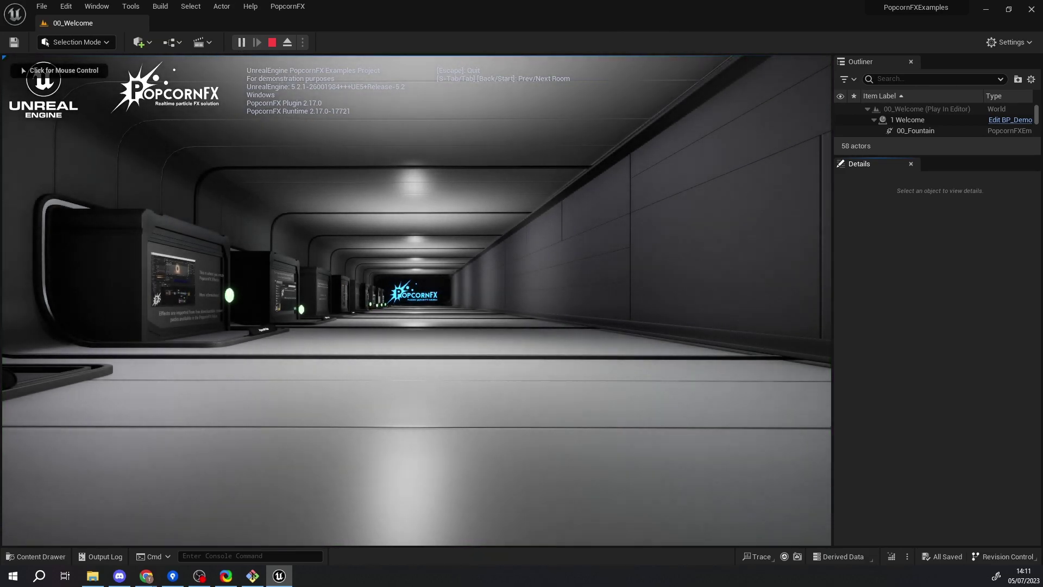
pyautogui.click(255, 163)
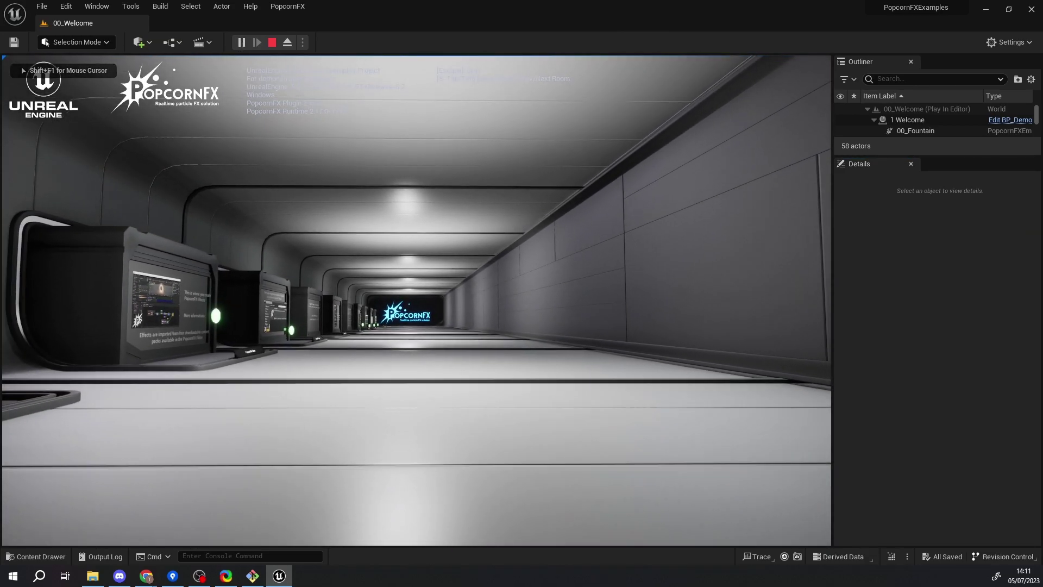
pyautogui.press('w')
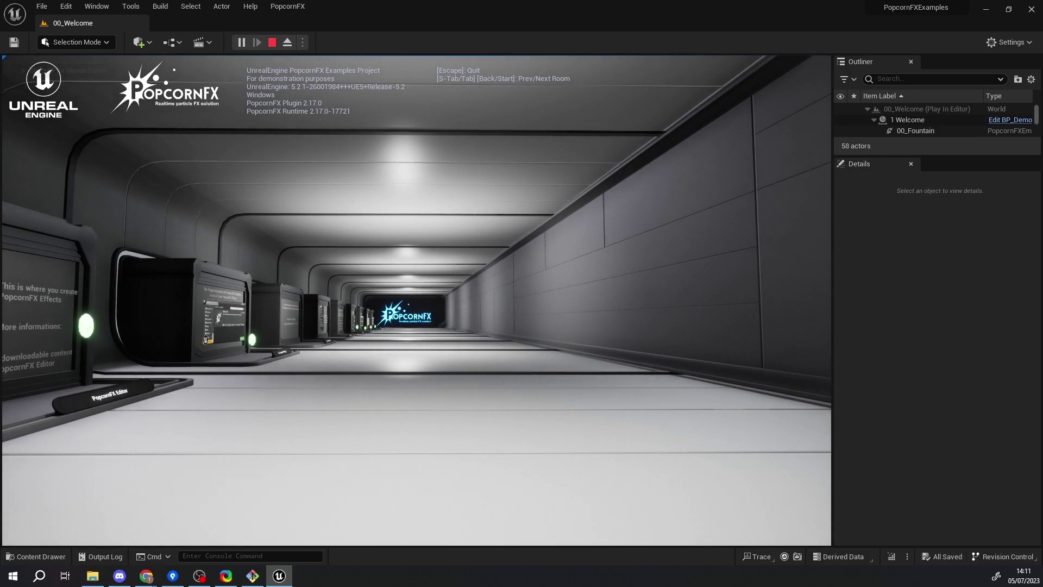
pyautogui.press('Tab')
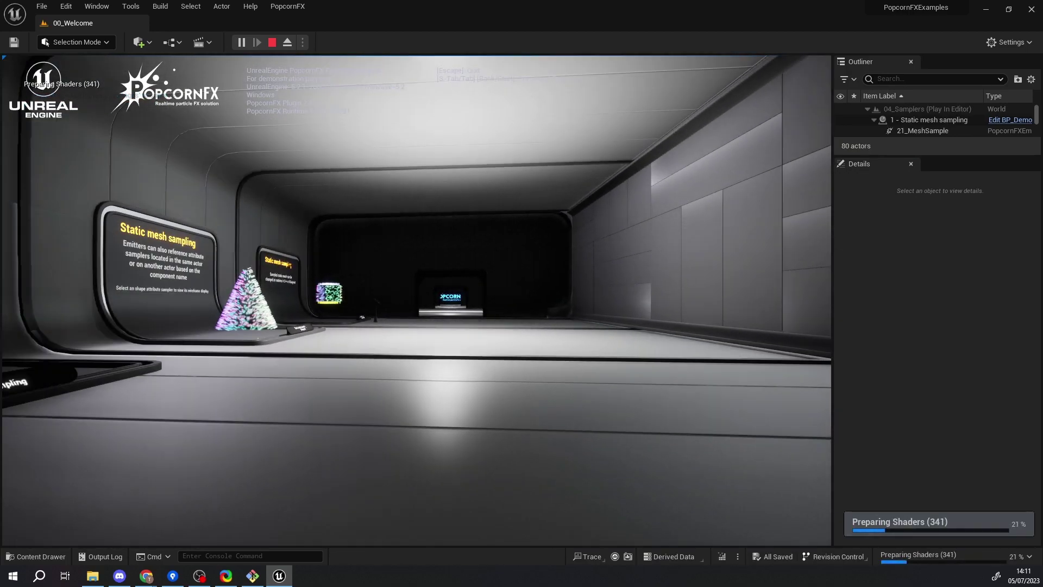
pyautogui.press('Tab')
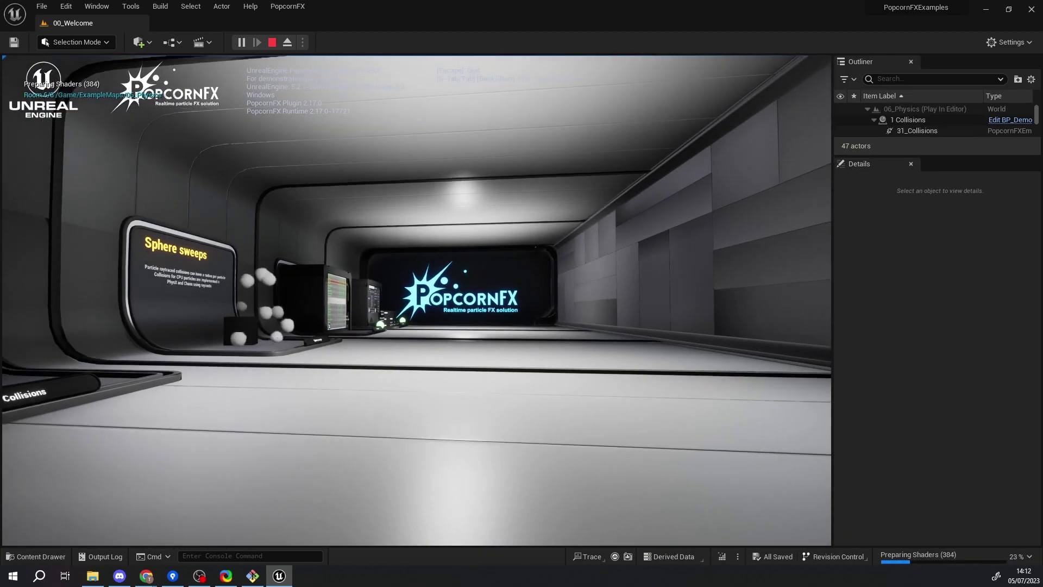
pyautogui.press('Tab')
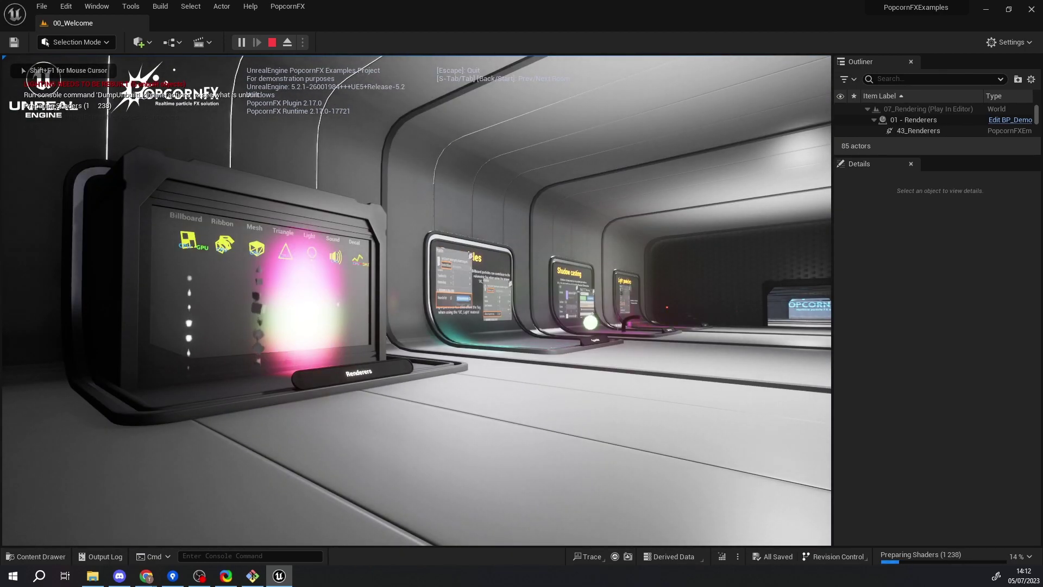